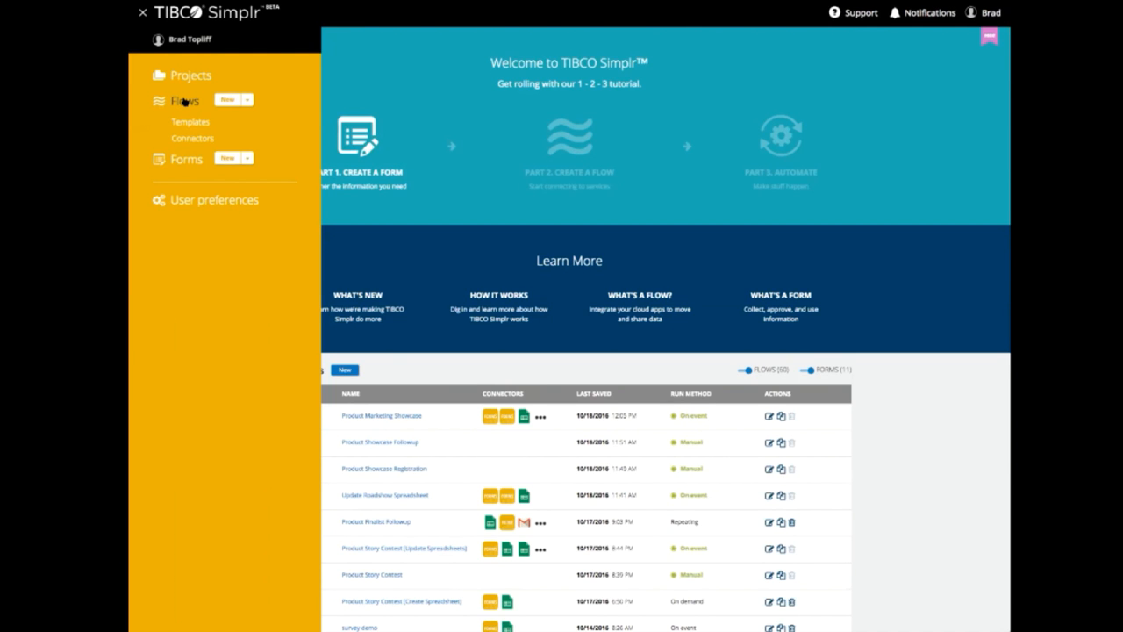
Step: Show only the flows in the project list and create a new blank flow
{"action": "left_click", "coordinate": [184, 101]}
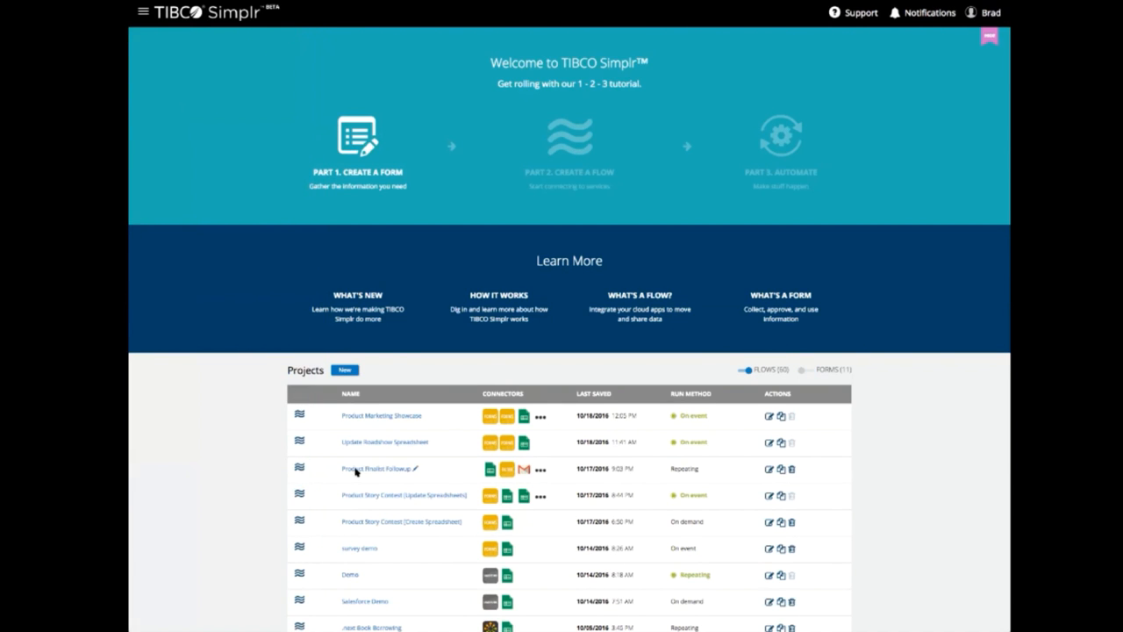
{"action": "left_click", "coordinate": [346, 370]}
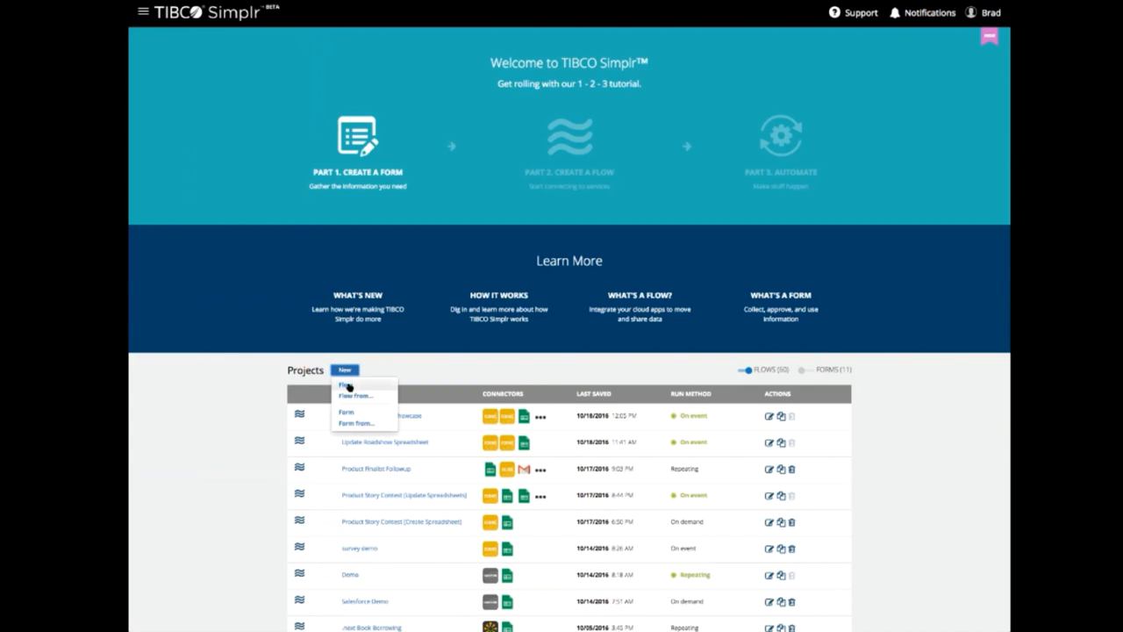
{"action": "left_click", "coordinate": [349, 386]}
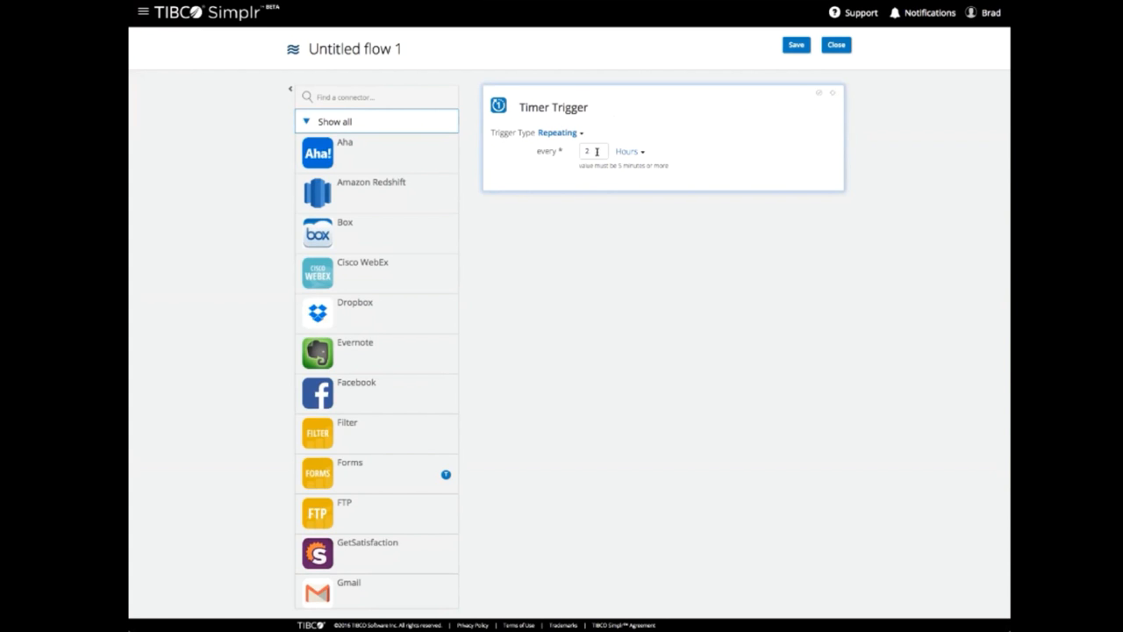
Step: Set the timer trigger's type to On demand
{"action": "left_click_drag", "start_coordinate": [591, 153], "coordinate": [570, 153]}
{"action": "left_click", "coordinate": [549, 132]}
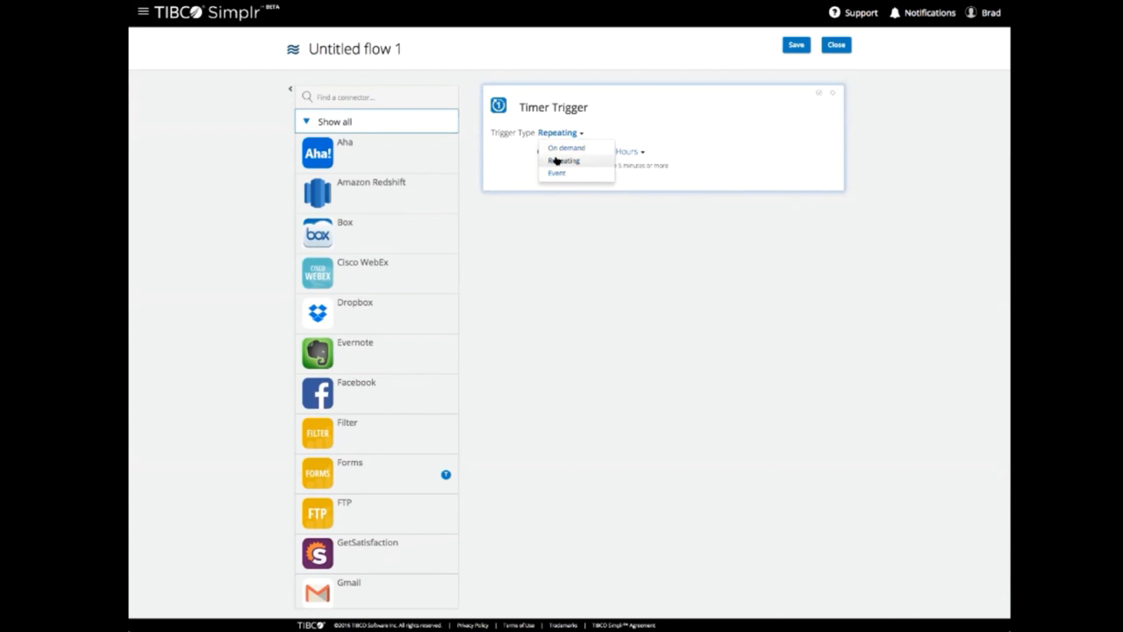
{"action": "left_click", "coordinate": [555, 150]}
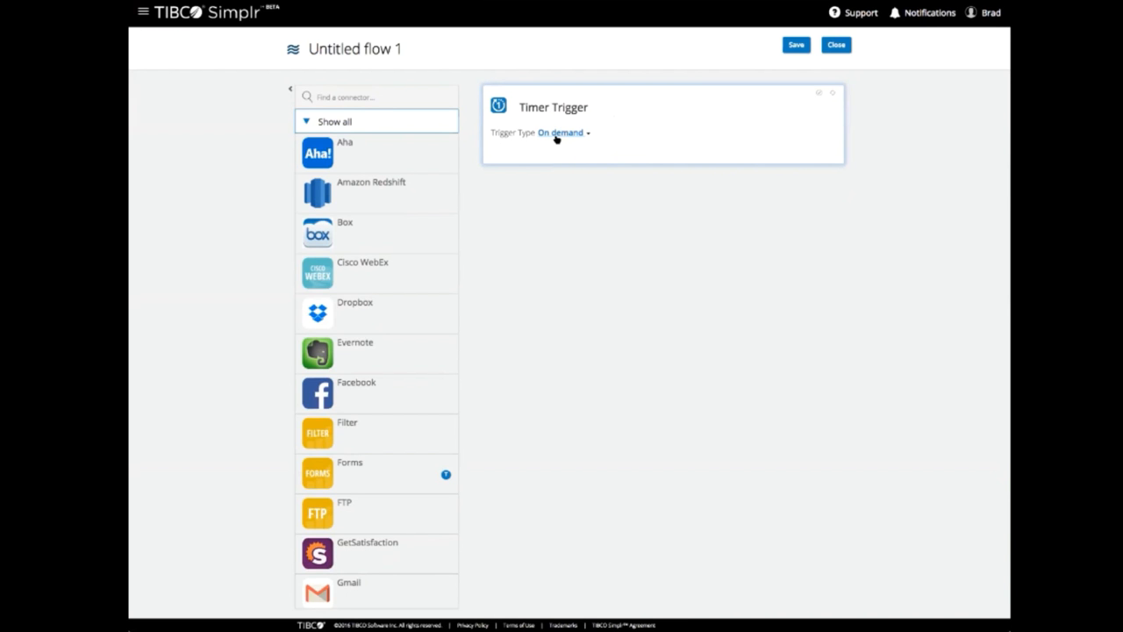
Step: Change the trigger type to Event and use the Forms connector as the event trigger
{"action": "left_click", "coordinate": [555, 136]}
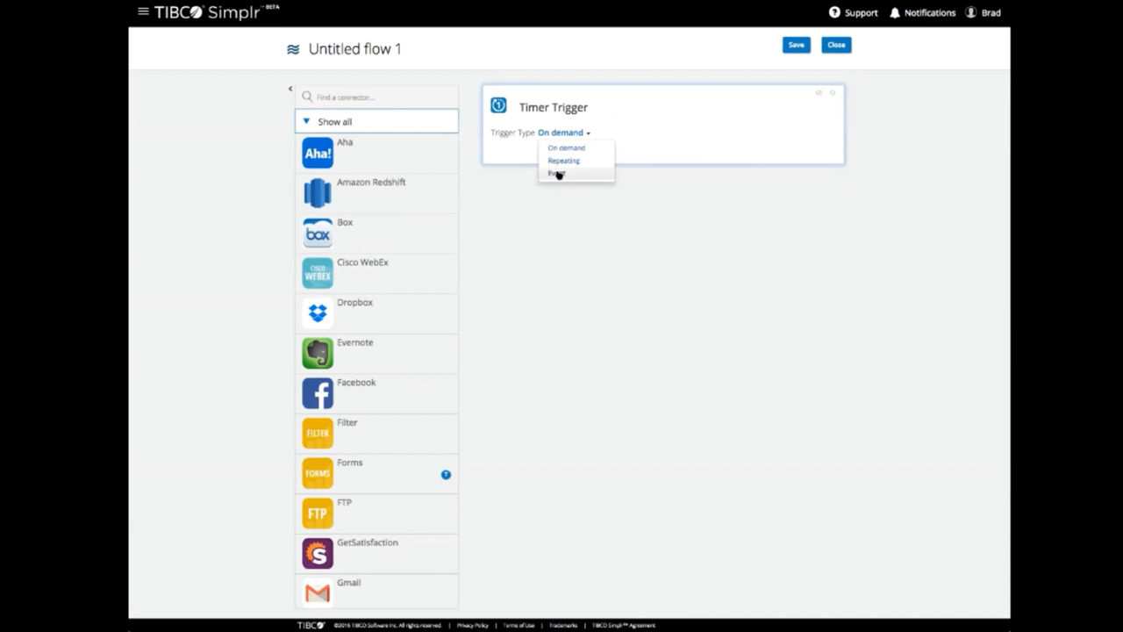
{"action": "left_click", "coordinate": [557, 172]}
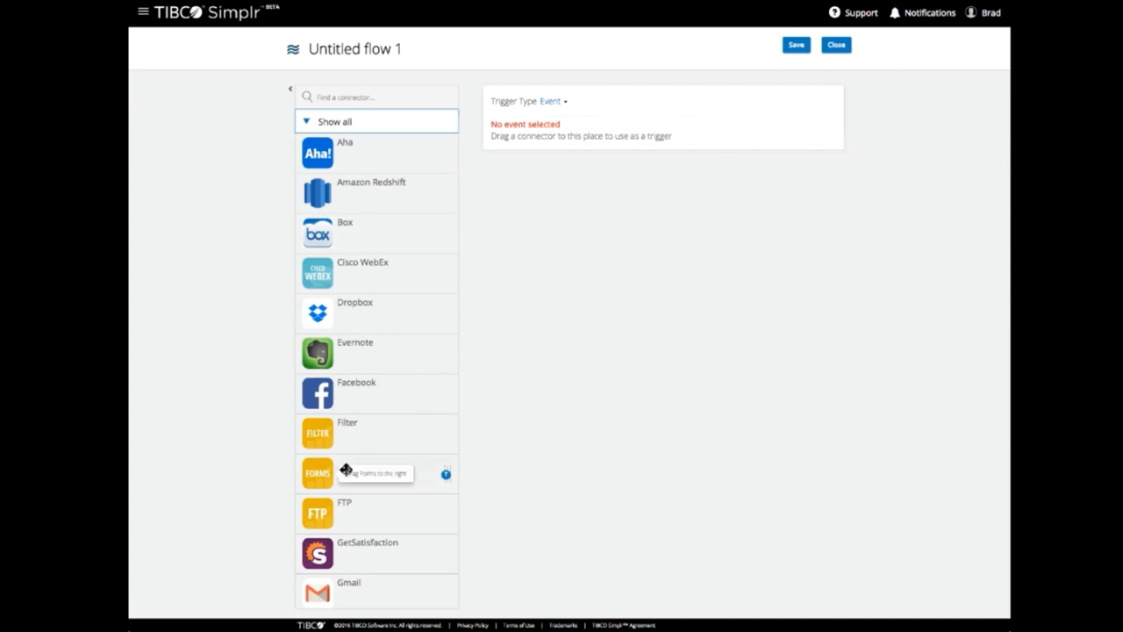
{"action": "left_click_drag", "start_coordinate": [321, 478], "coordinate": [523, 137]}
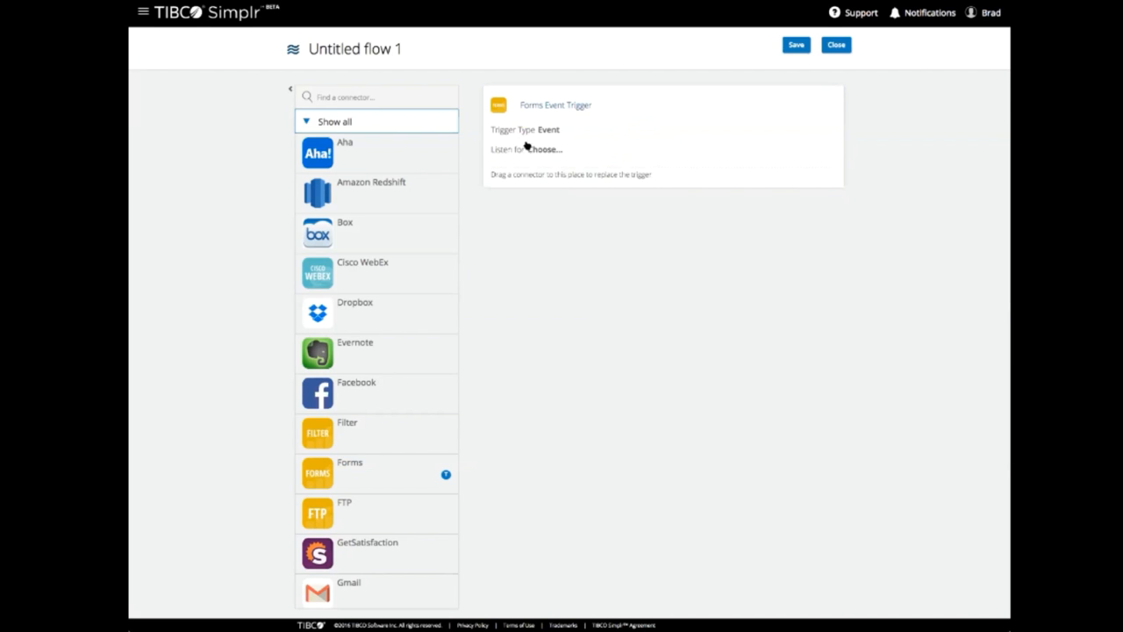
Step: Switch the Forms event trigger back to a Repeating timer trigger
{"action": "left_click", "coordinate": [558, 107]}
{"action": "left_click", "coordinate": [550, 133]}
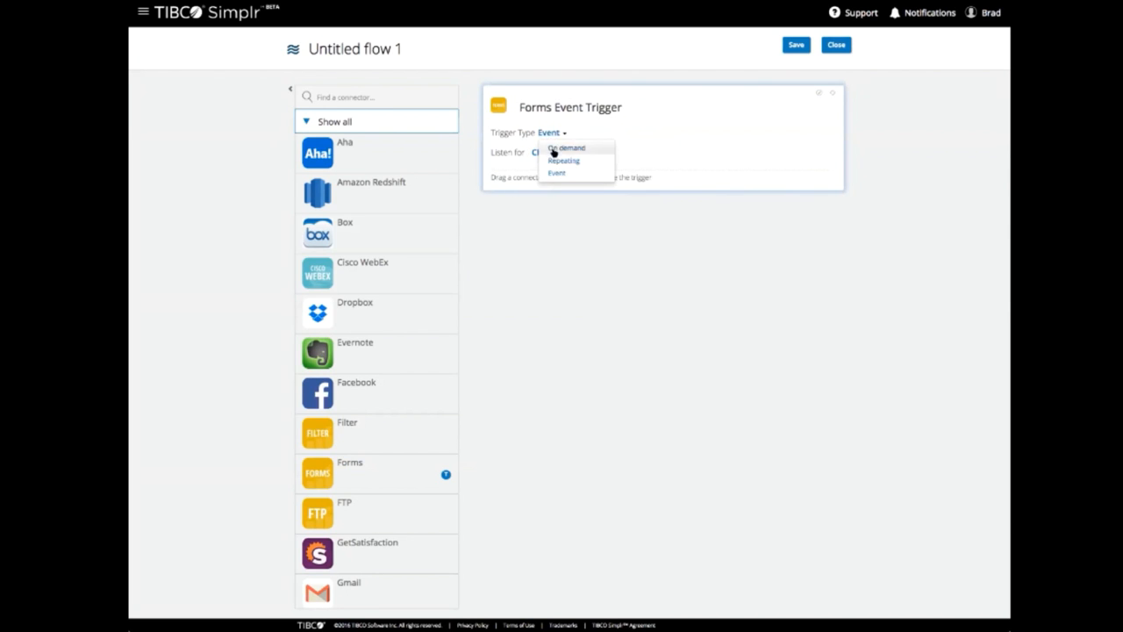
{"action": "left_click", "coordinate": [554, 161]}
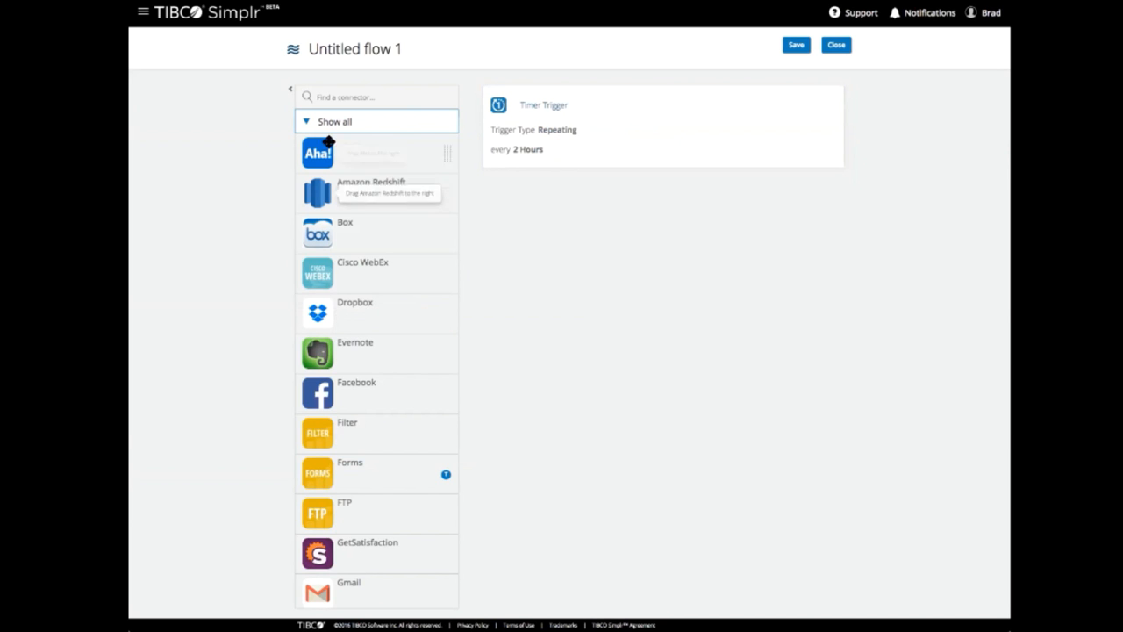
Step: Browse the list of connectors available for the flow
{"action": "scroll", "coordinate": [333, 210], "scroll_direction": "down", "scroll_amount": 1}
{"action": "scroll", "coordinate": [333, 210], "scroll_direction": "down", "scroll_amount": 10}
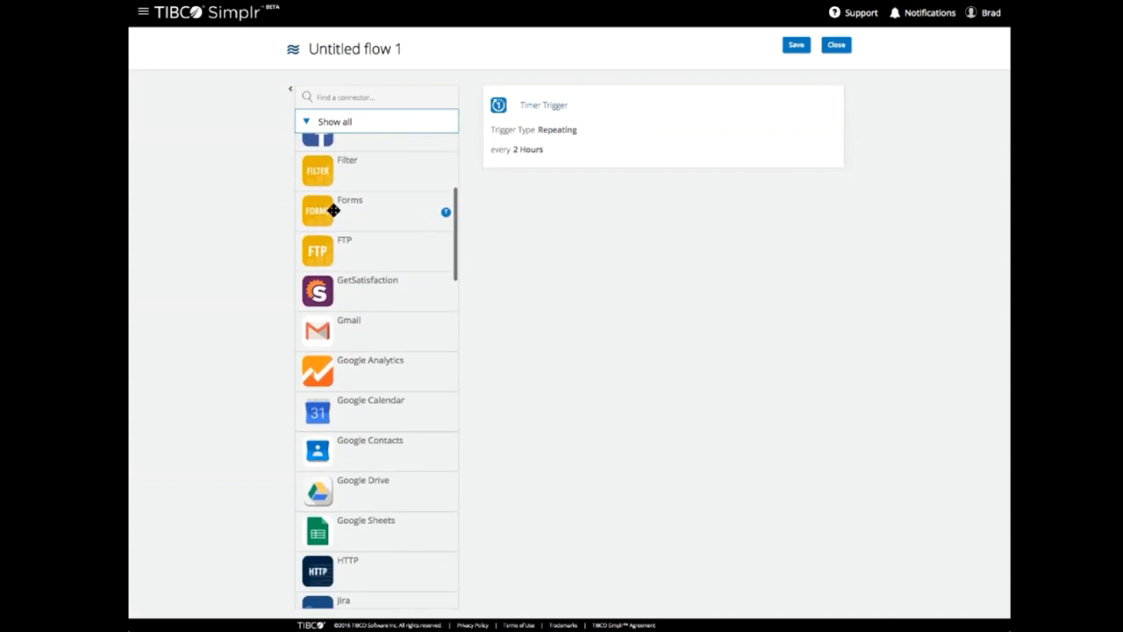
{"action": "scroll", "coordinate": [333, 210], "scroll_direction": "down", "scroll_amount": 4}
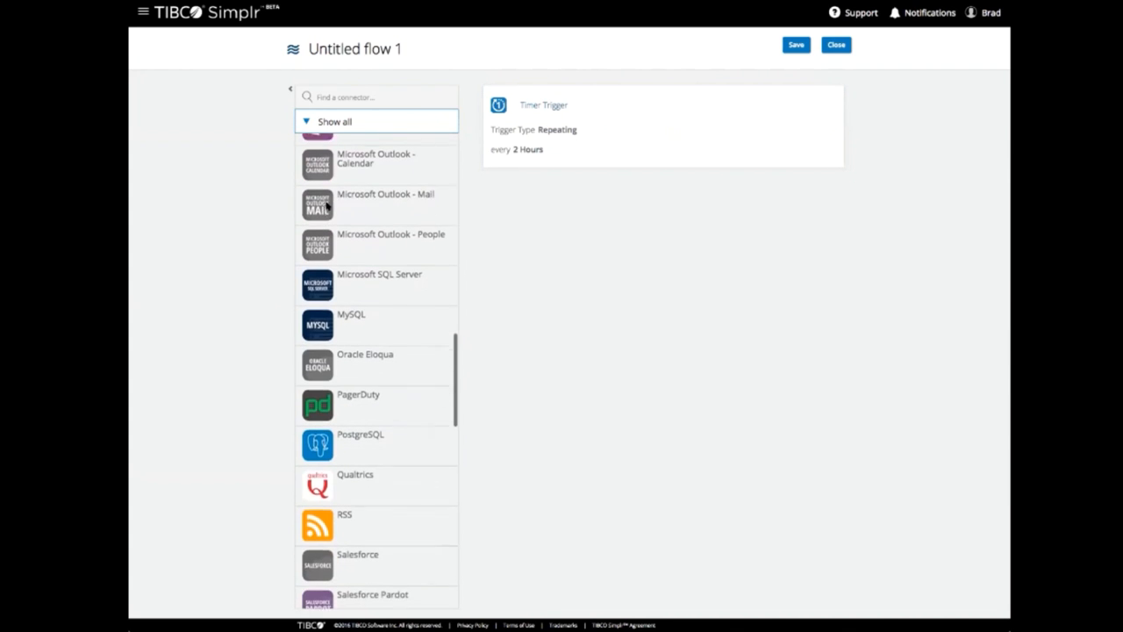
{"action": "scroll", "coordinate": [334, 215], "scroll_direction": "up", "scroll_amount": 3}
{"action": "scroll", "coordinate": [333, 215], "scroll_direction": "up", "scroll_amount": 3}
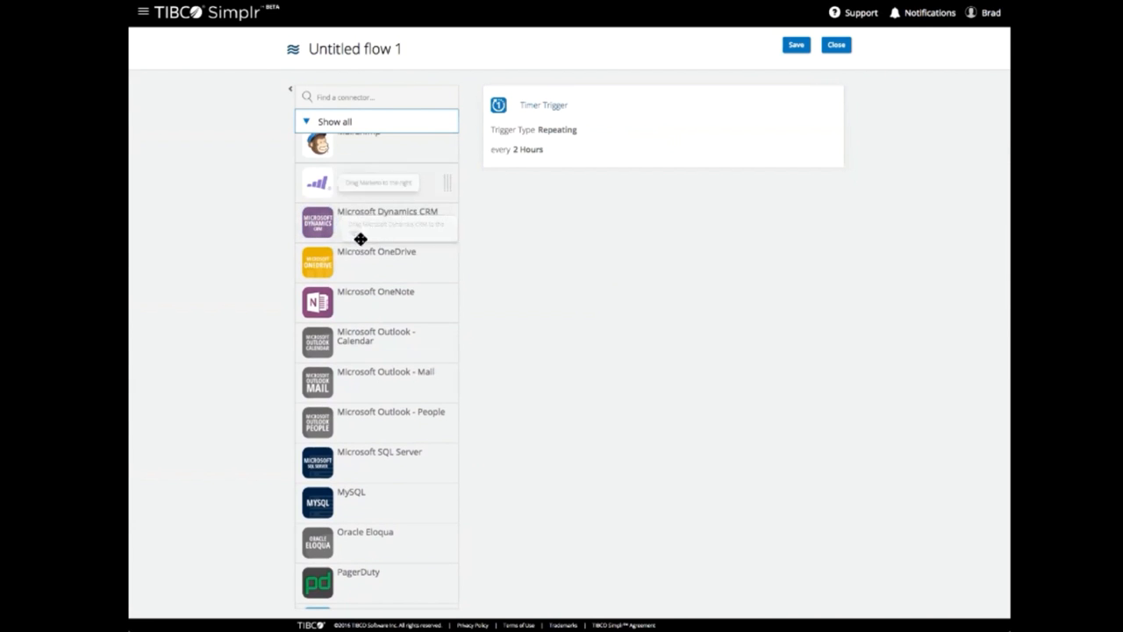
{"action": "scroll", "coordinate": [371, 328], "scroll_direction": "down", "scroll_amount": 5}
{"action": "scroll", "coordinate": [373, 331], "scroll_direction": "up", "scroll_amount": 10}
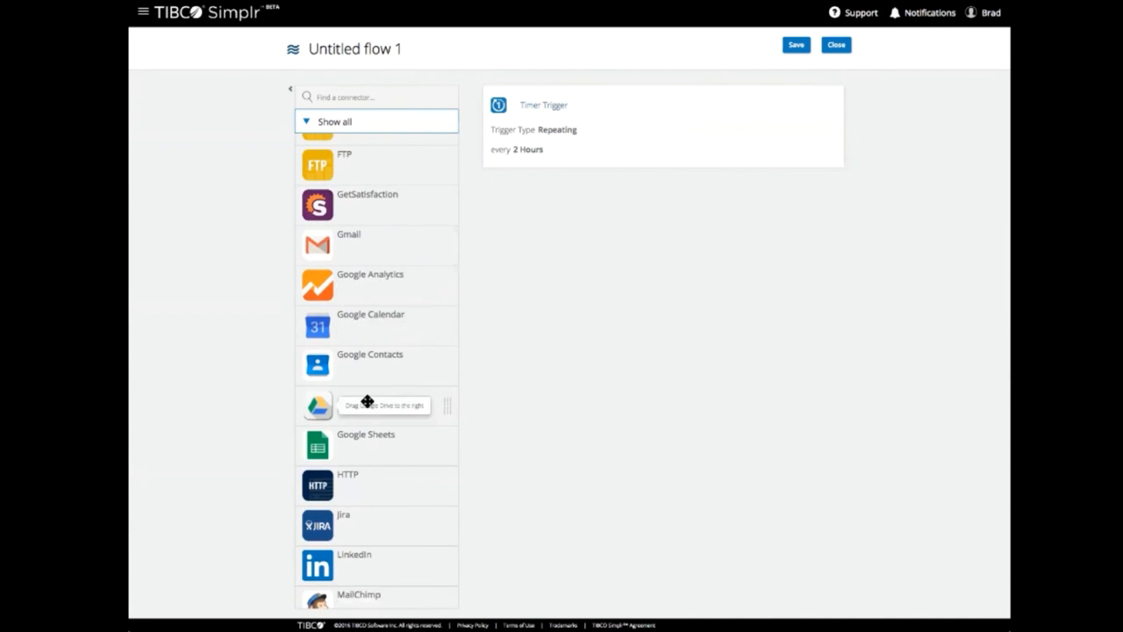
{"action": "scroll", "coordinate": [365, 401], "scroll_direction": "up", "scroll_amount": 5}
{"action": "scroll", "coordinate": [367, 395], "scroll_direction": "down", "scroll_amount": 1}
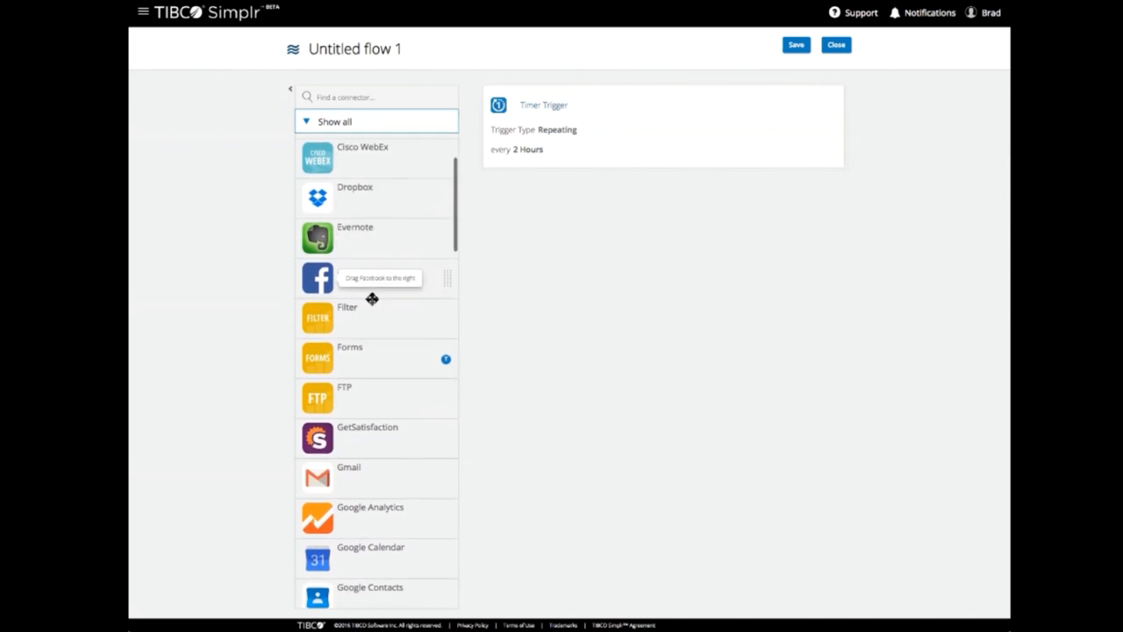
{"action": "scroll", "coordinate": [371, 298], "scroll_direction": "down", "scroll_amount": 4}
{"action": "scroll", "coordinate": [372, 298], "scroll_direction": "up", "scroll_amount": 4}
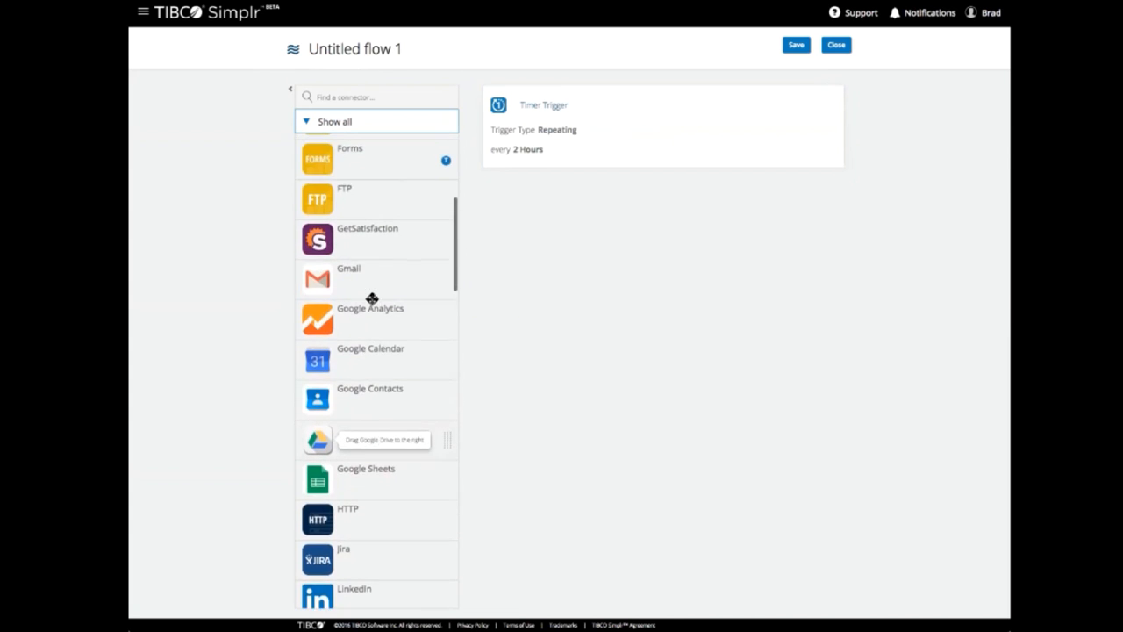
Step: Add a Salesforce action under the timer trigger and assign it the saved Simplr account
{"action": "scroll", "coordinate": [372, 298], "scroll_direction": "down", "scroll_amount": 8}
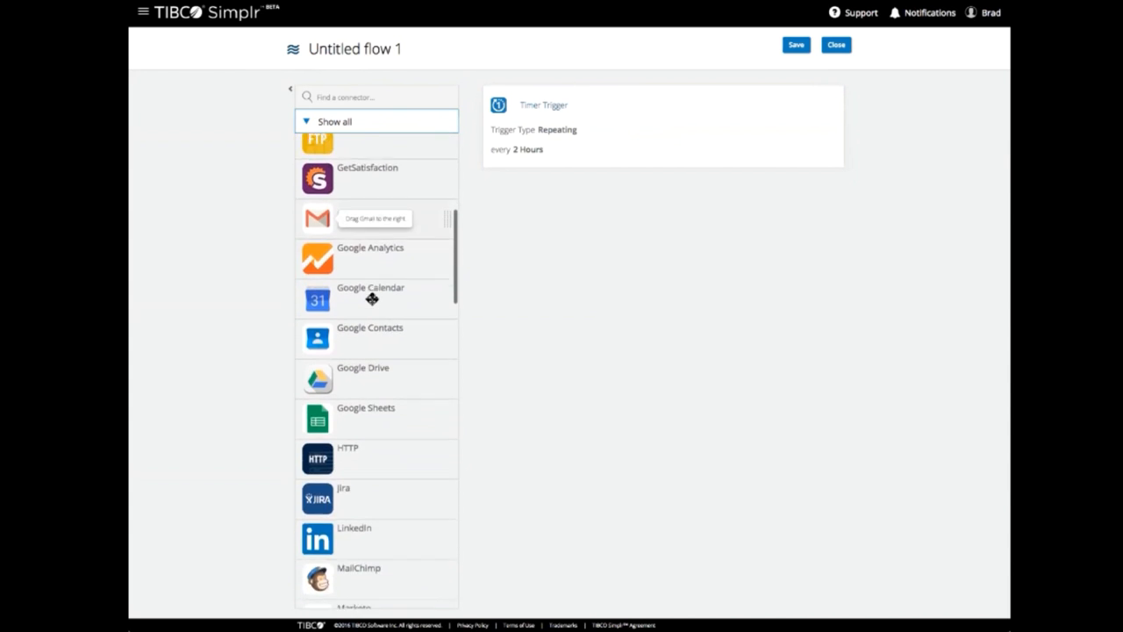
{"action": "scroll", "coordinate": [372, 298], "scroll_direction": "down", "scroll_amount": 3}
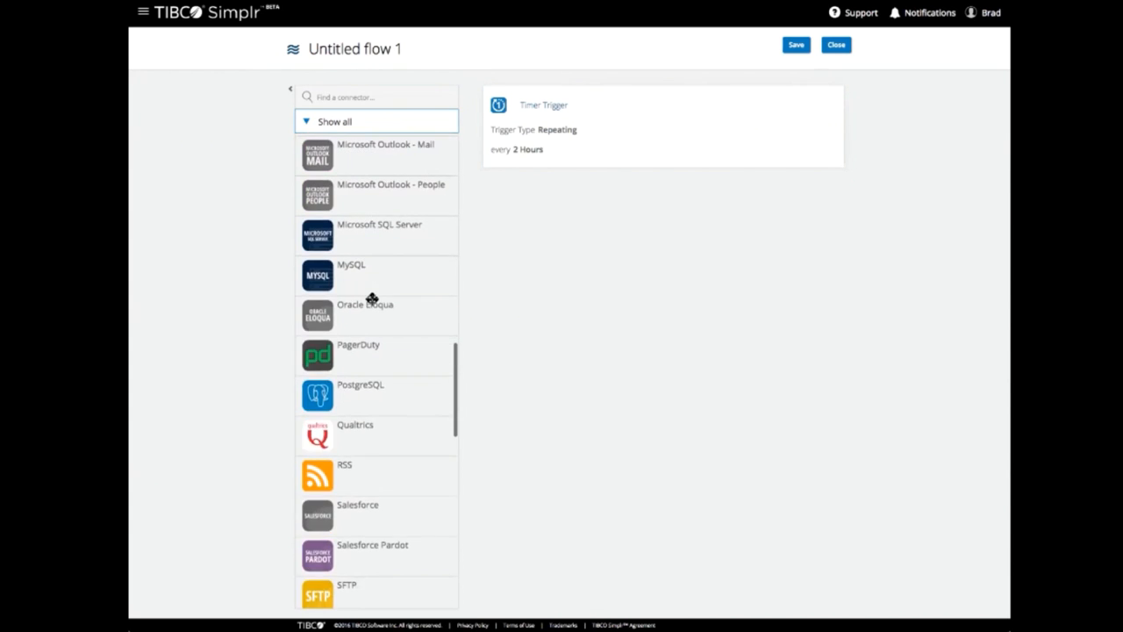
{"action": "left_click_drag", "start_coordinate": [324, 465], "coordinate": [616, 237]}
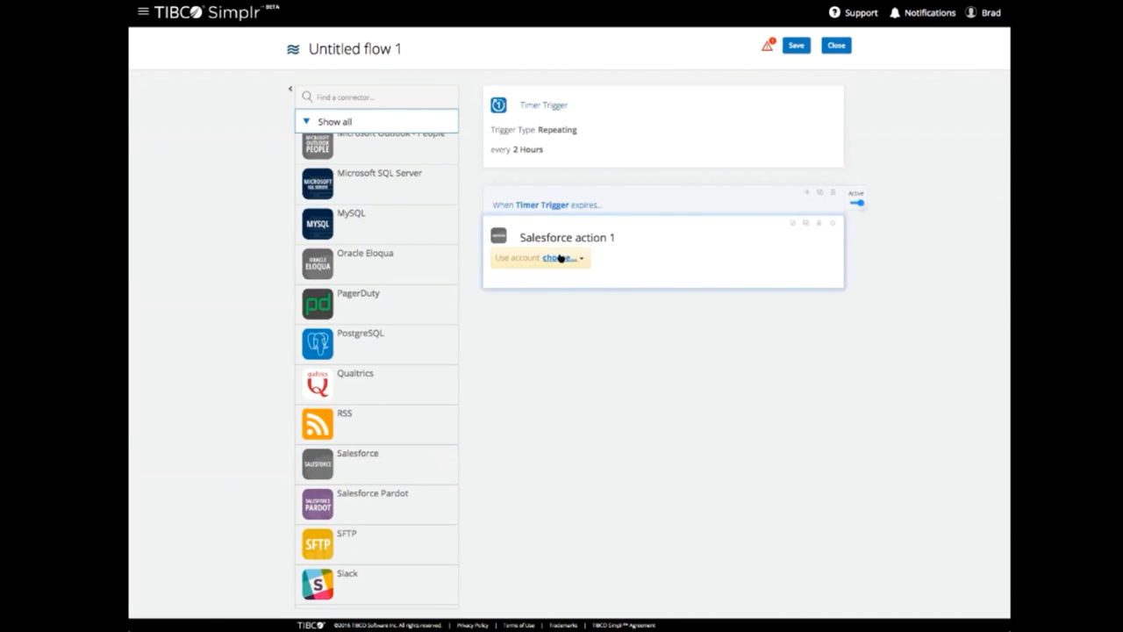
{"action": "left_click", "coordinate": [560, 257]}
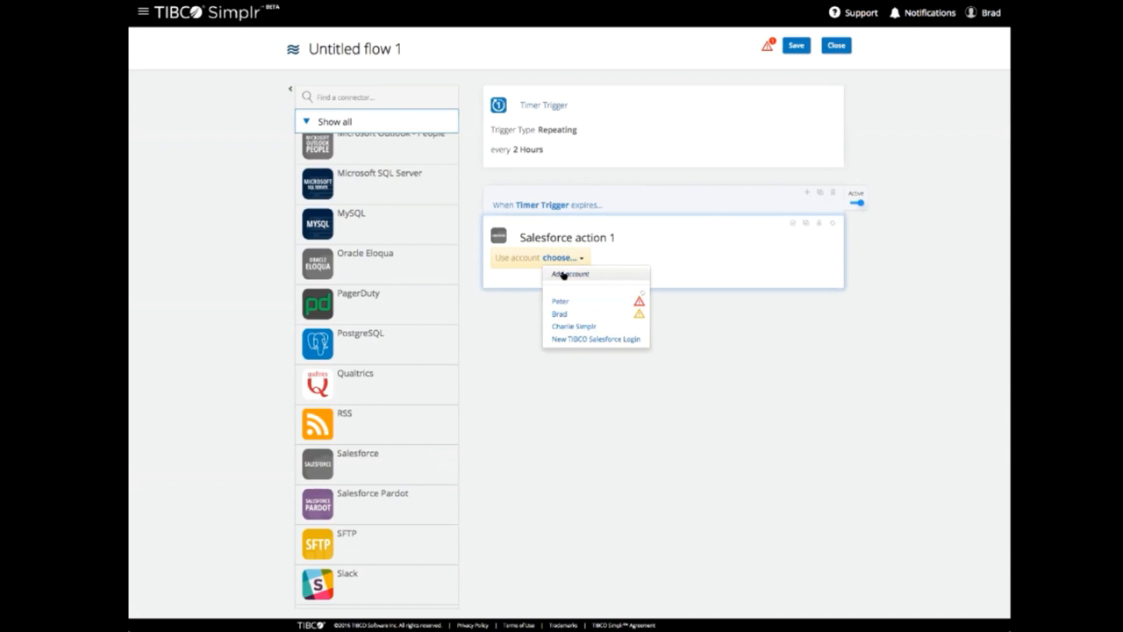
{"action": "left_click", "coordinate": [516, 310]}
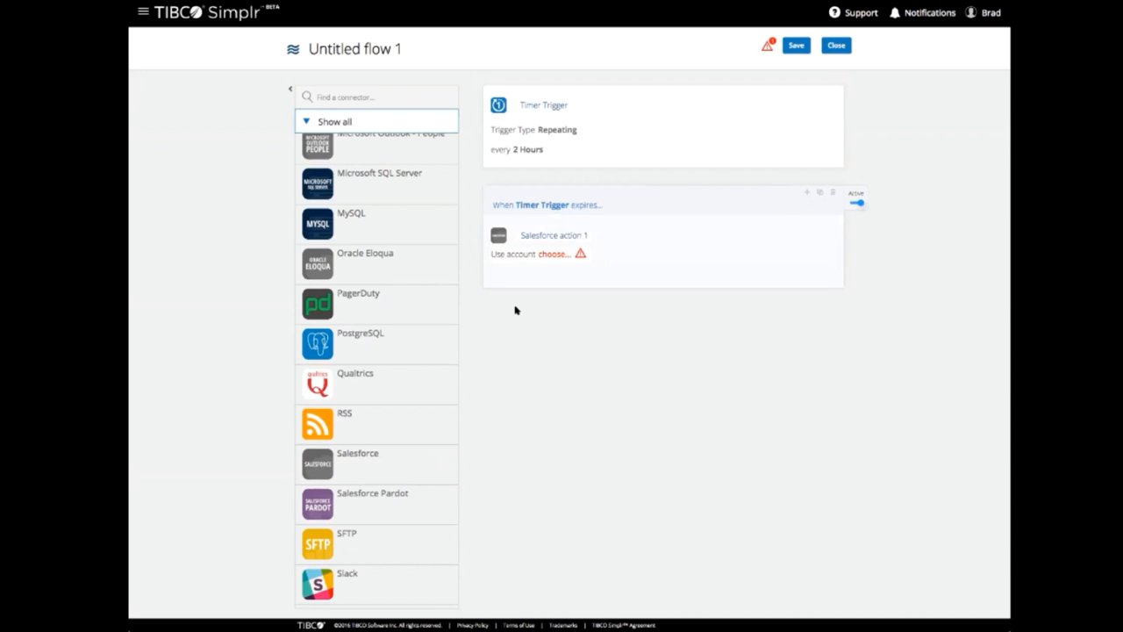
{"action": "left_click", "coordinate": [558, 256]}
{"action": "left_click", "coordinate": [558, 257]}
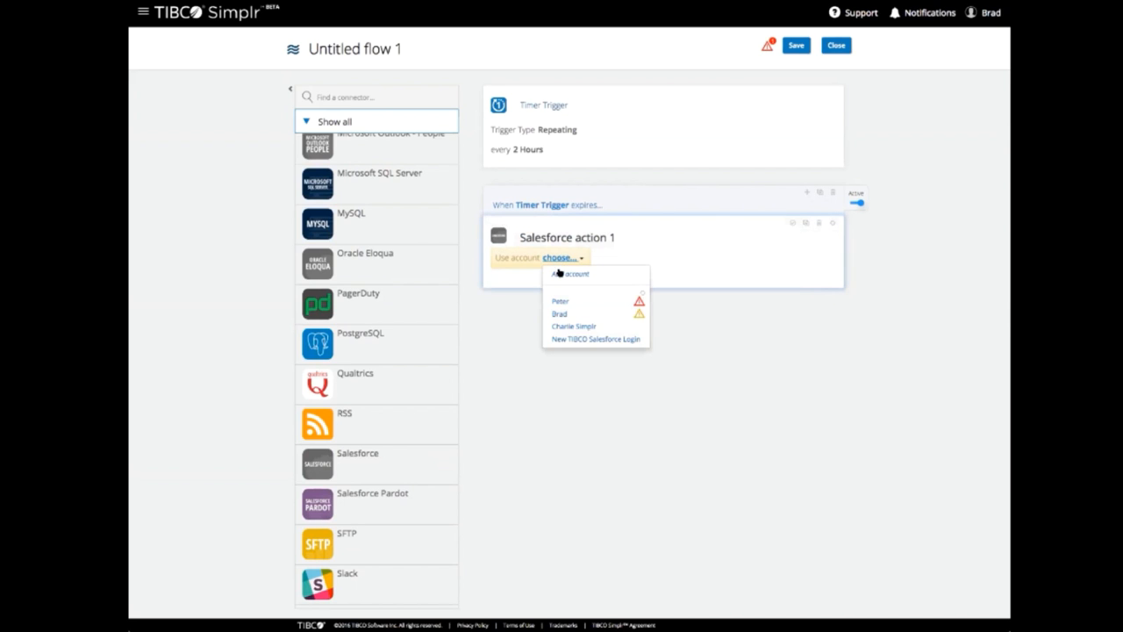
{"action": "left_click", "coordinate": [571, 324]}
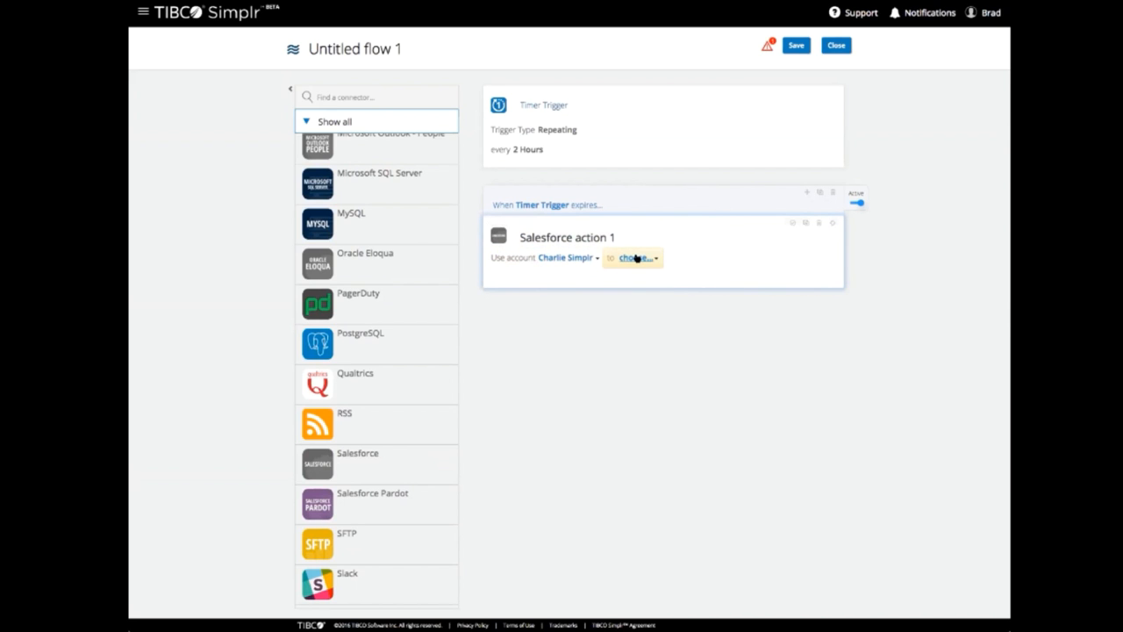
Step: Set the operation of the Salesforce action to get leads
{"action": "left_click", "coordinate": [636, 258]}
{"action": "scroll", "coordinate": [649, 311], "scroll_direction": "down", "scroll_amount": 2}
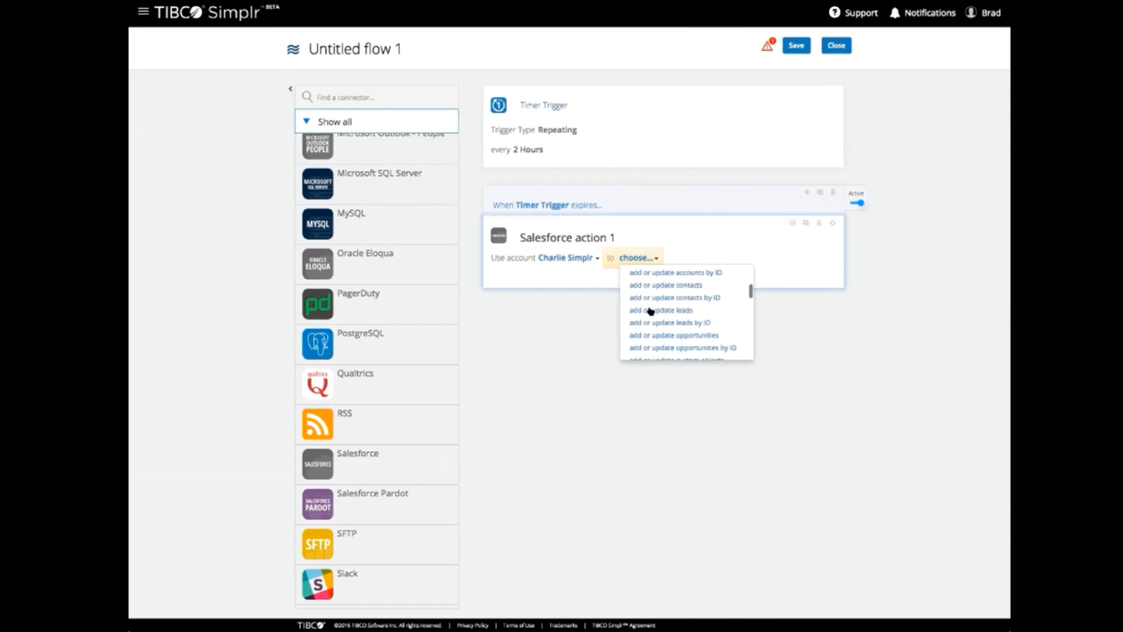
{"action": "scroll", "coordinate": [649, 312], "scroll_direction": "down", "scroll_amount": 6}
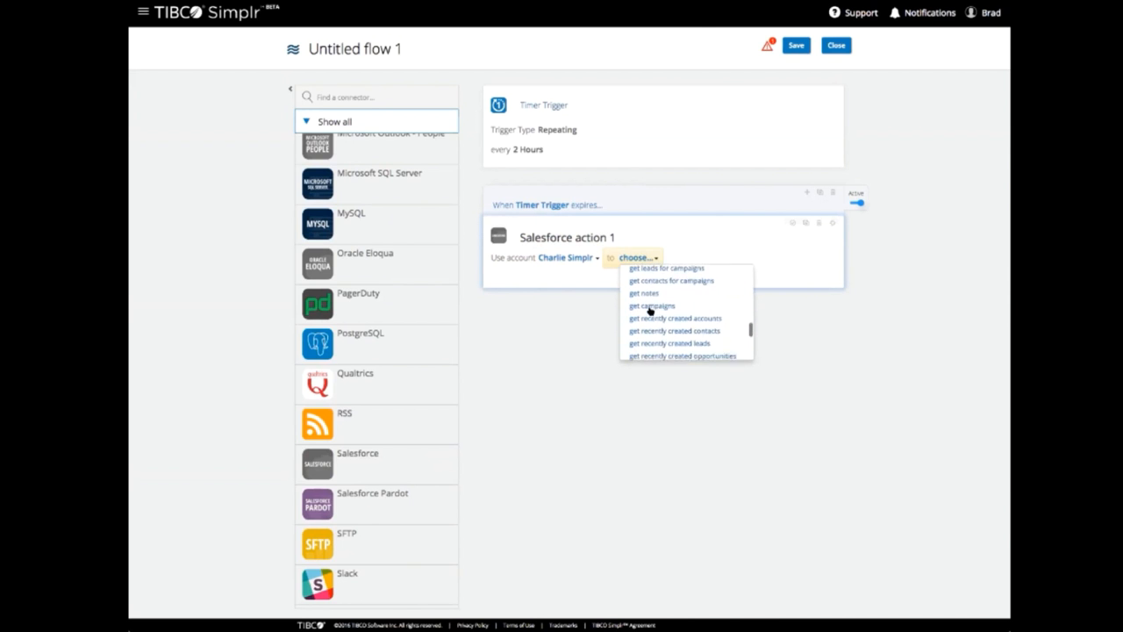
{"action": "scroll", "coordinate": [649, 312], "scroll_direction": "down", "scroll_amount": 3}
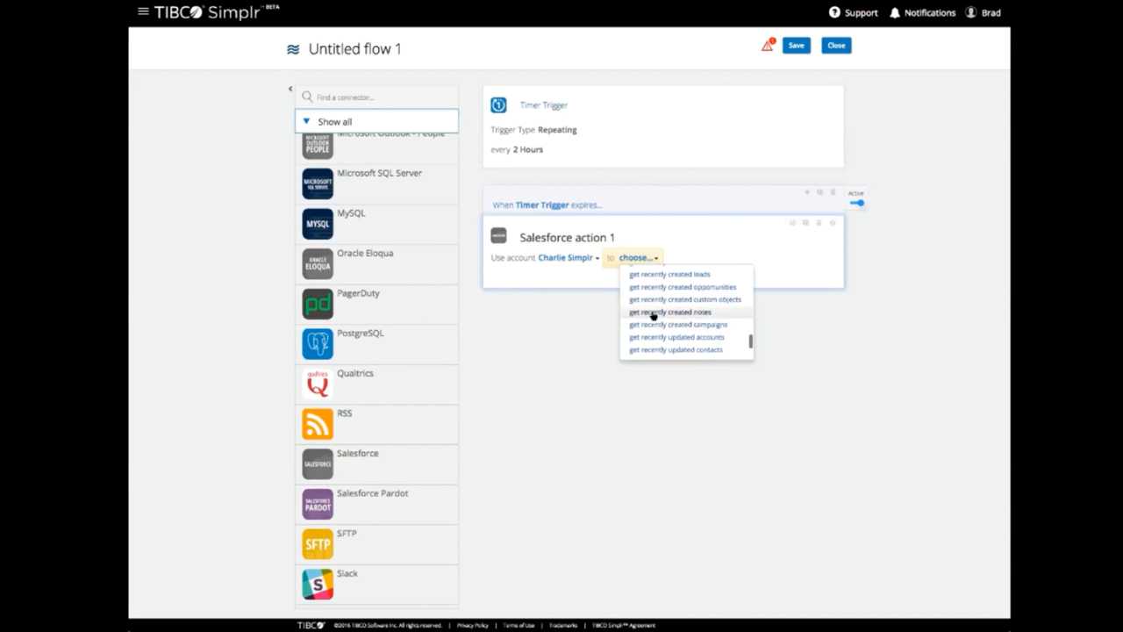
{"action": "scroll", "coordinate": [653, 315], "scroll_direction": "up", "scroll_amount": 3}
{"action": "scroll", "coordinate": [652, 315], "scroll_direction": "down", "scroll_amount": 1}
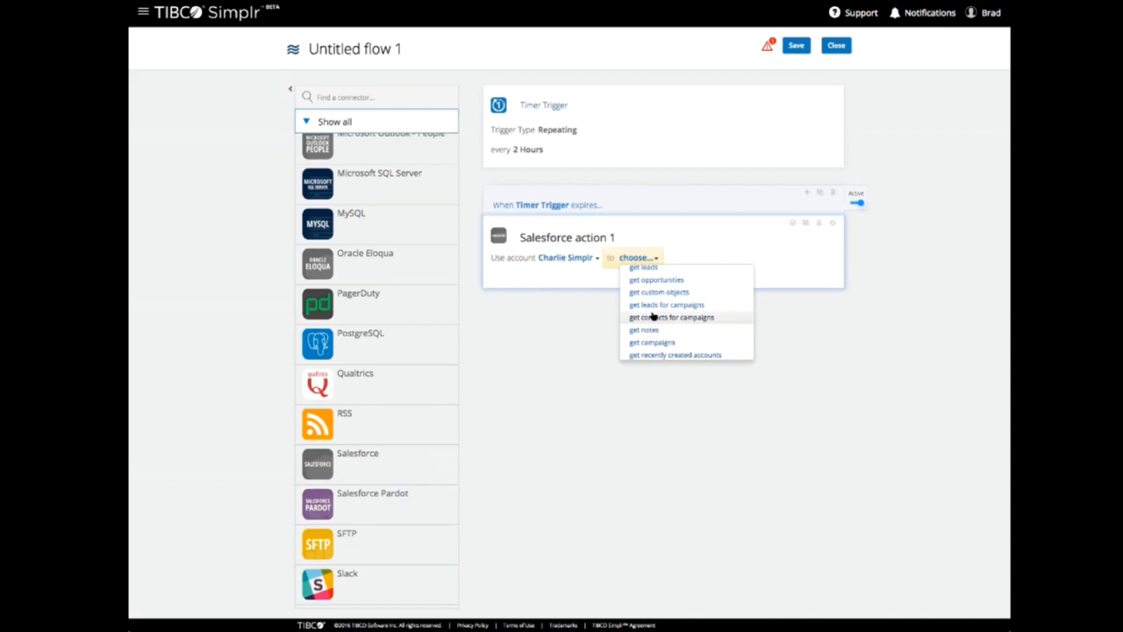
{"action": "left_click", "coordinate": [644, 269]}
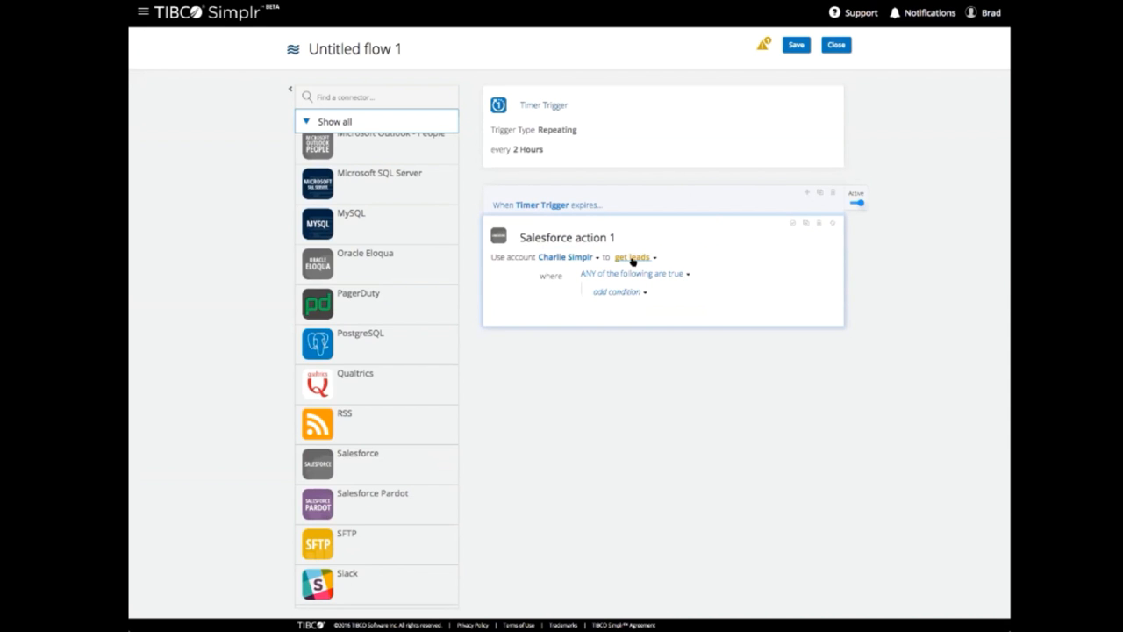
Step: Review the warning on the Salesforce get leads action and choose to ignore it
{"action": "left_click", "coordinate": [763, 45]}
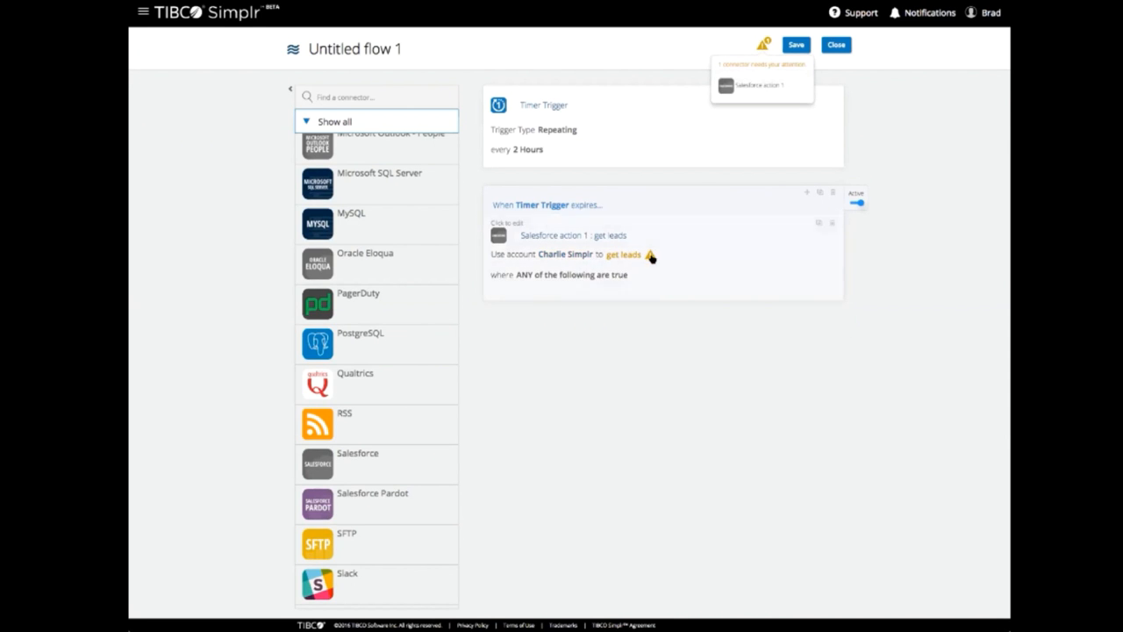
{"action": "left_click", "coordinate": [650, 255]}
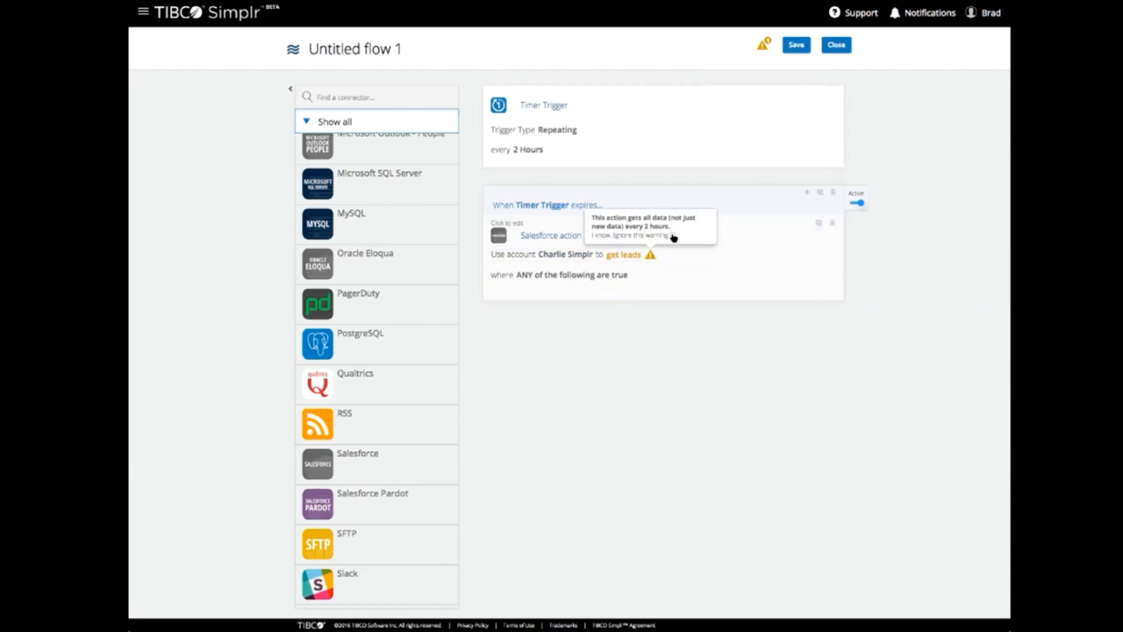
{"action": "left_click", "coordinate": [673, 236]}
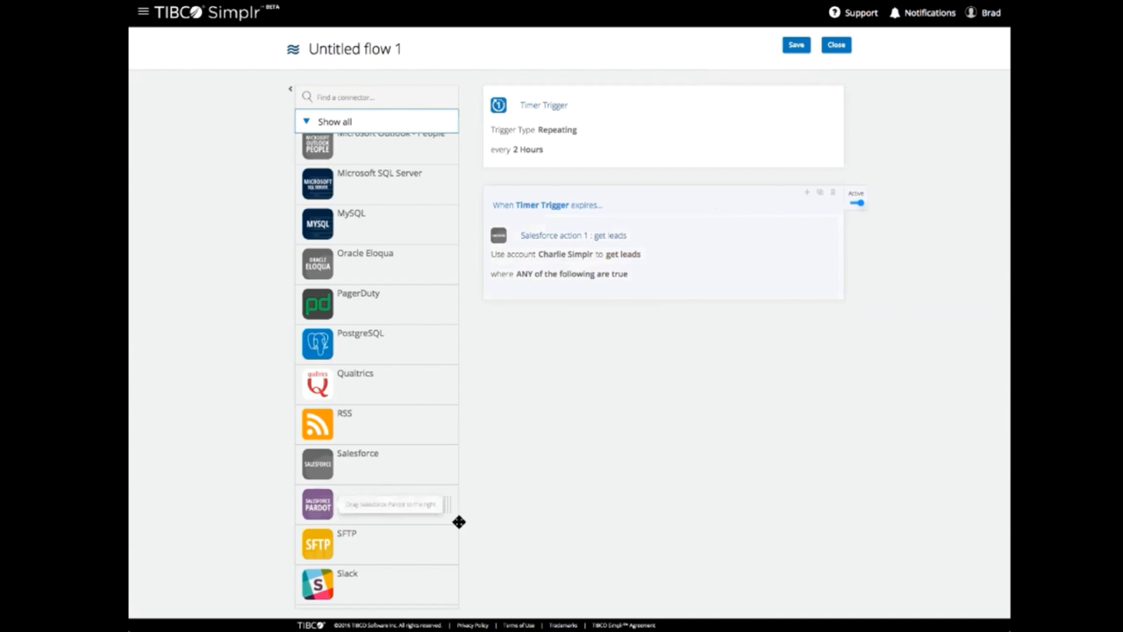
Step: Add a Google Sheets action to the flow below the Salesforce get leads action
{"action": "scroll", "coordinate": [401, 536], "scroll_direction": "down", "scroll_amount": 3}
{"action": "scroll", "coordinate": [401, 537], "scroll_direction": "down", "scroll_amount": 10}
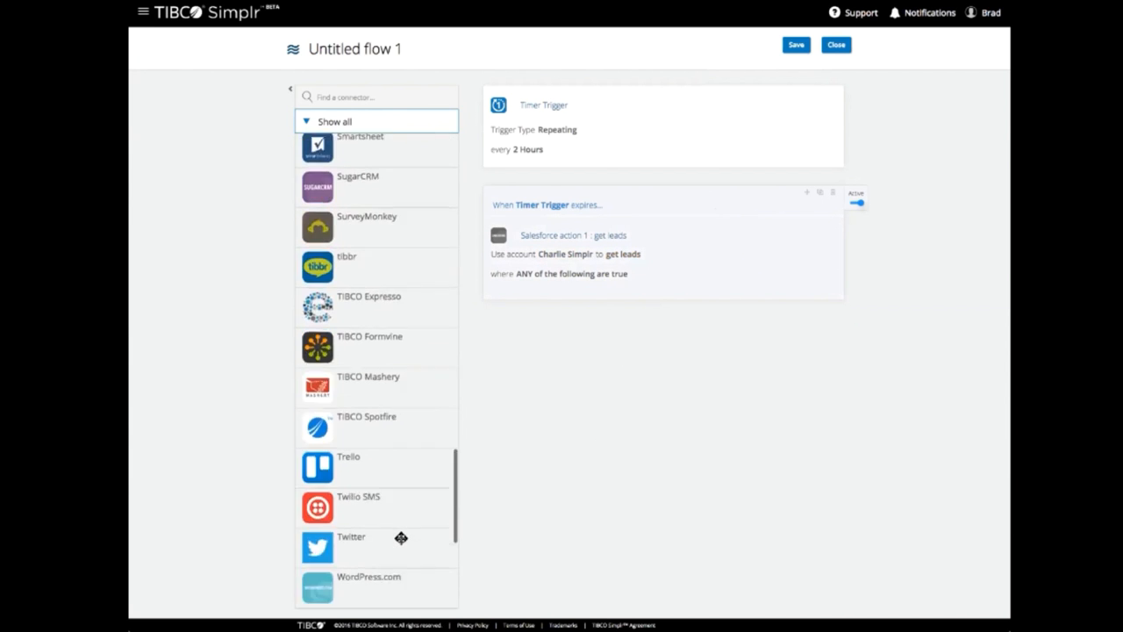
{"action": "scroll", "coordinate": [401, 537], "scroll_direction": "up", "scroll_amount": 10}
{"action": "scroll", "coordinate": [401, 537], "scroll_direction": "up", "scroll_amount": 8}
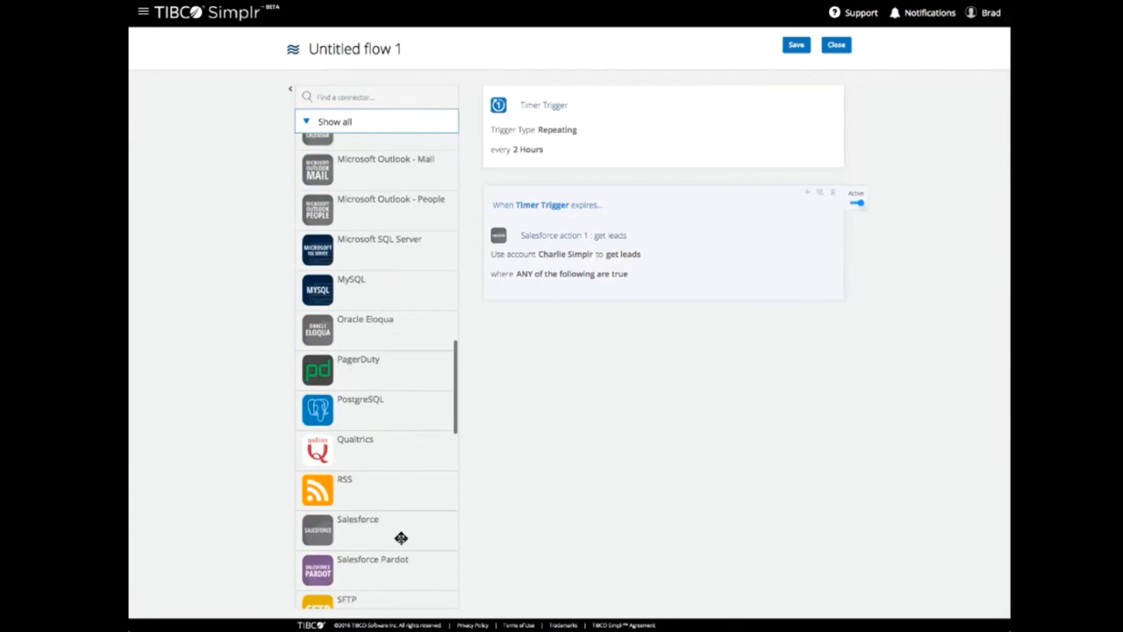
{"action": "scroll", "coordinate": [401, 537], "scroll_direction": "up", "scroll_amount": 1}
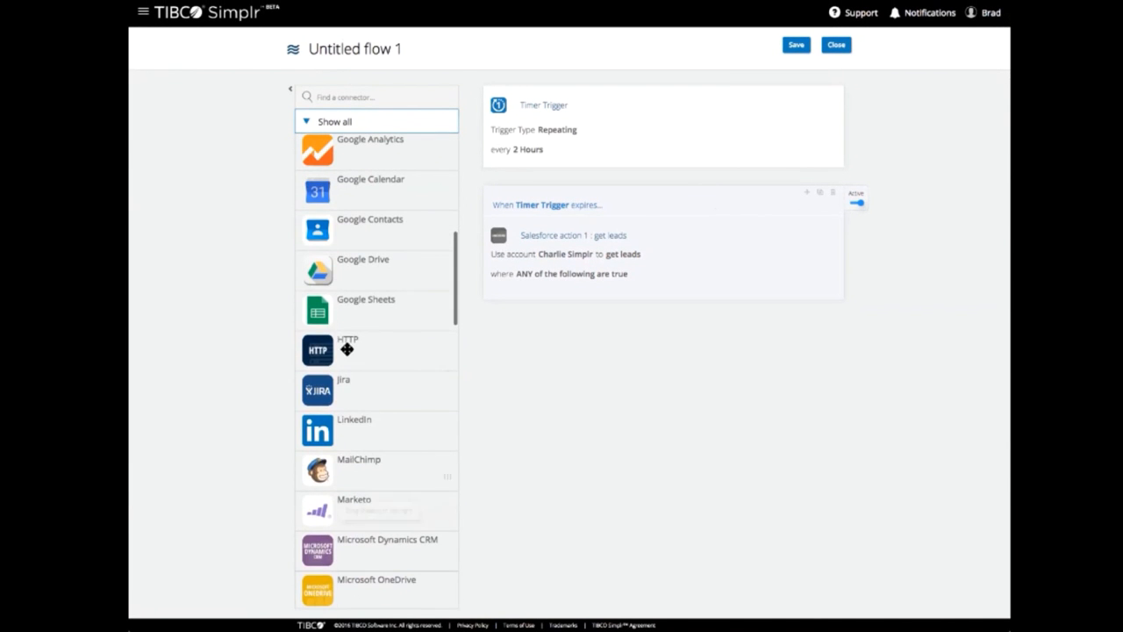
{"action": "left_click_drag", "start_coordinate": [334, 308], "coordinate": [677, 329]}
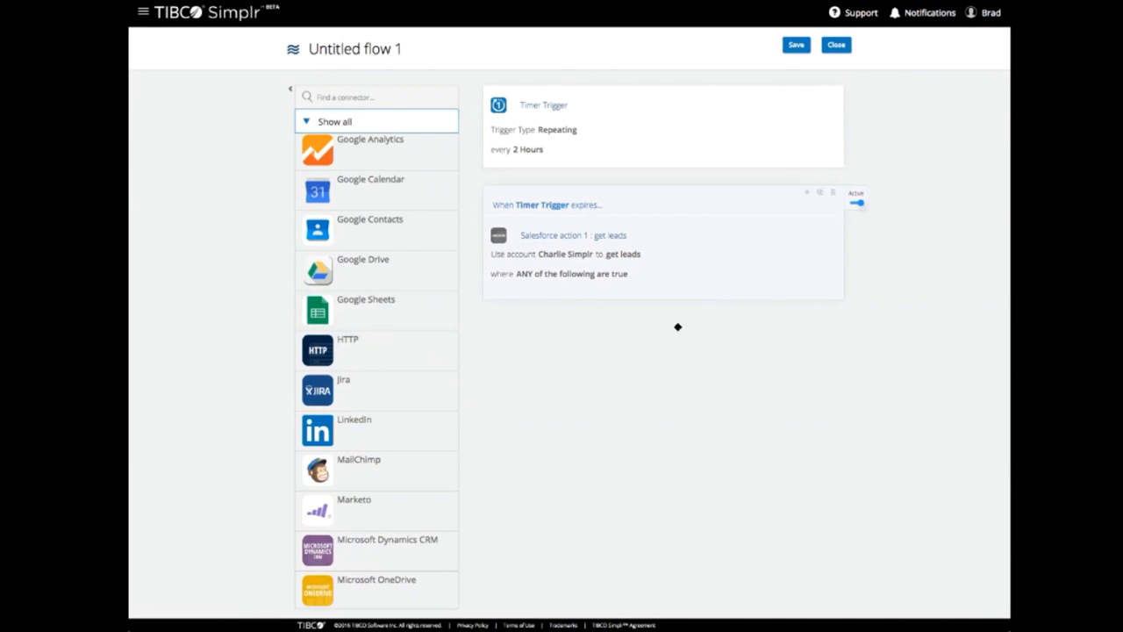
{"action": "left_click", "coordinate": [558, 389]}
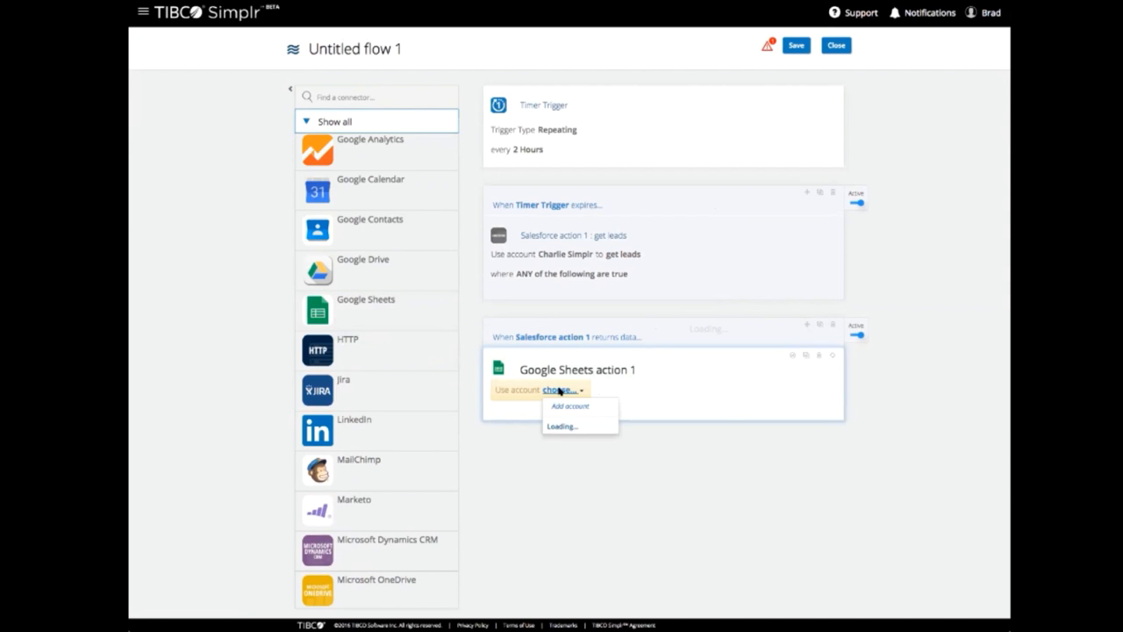
{"action": "left_click", "coordinate": [563, 405]}
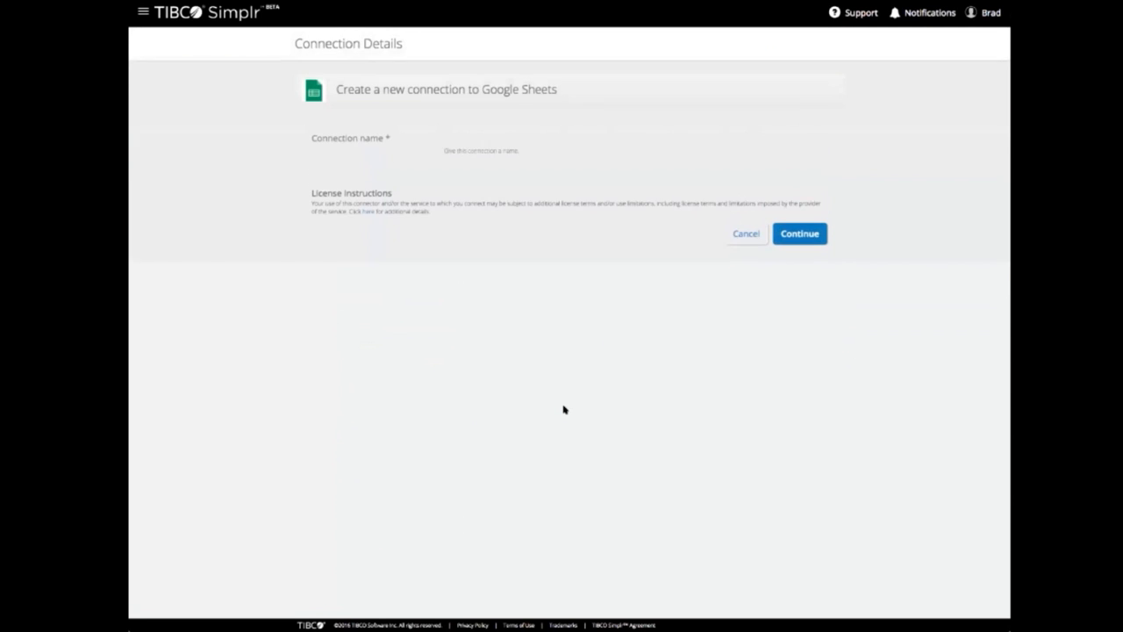
{"action": "left_click", "coordinate": [459, 146]}
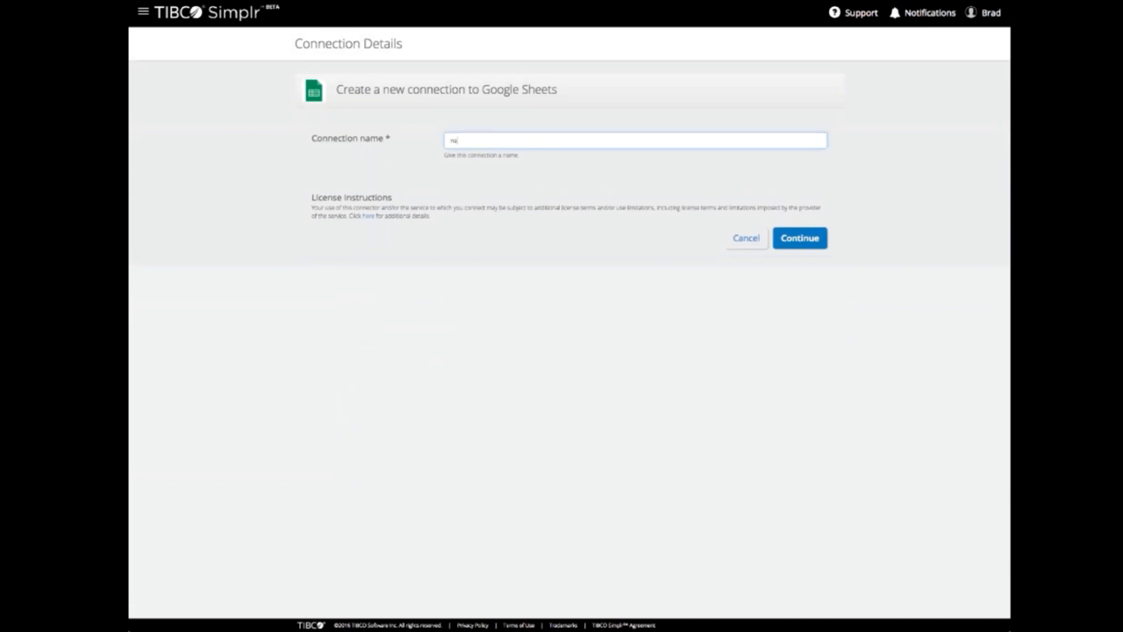
{"action": "left_click", "coordinate": [812, 238]}
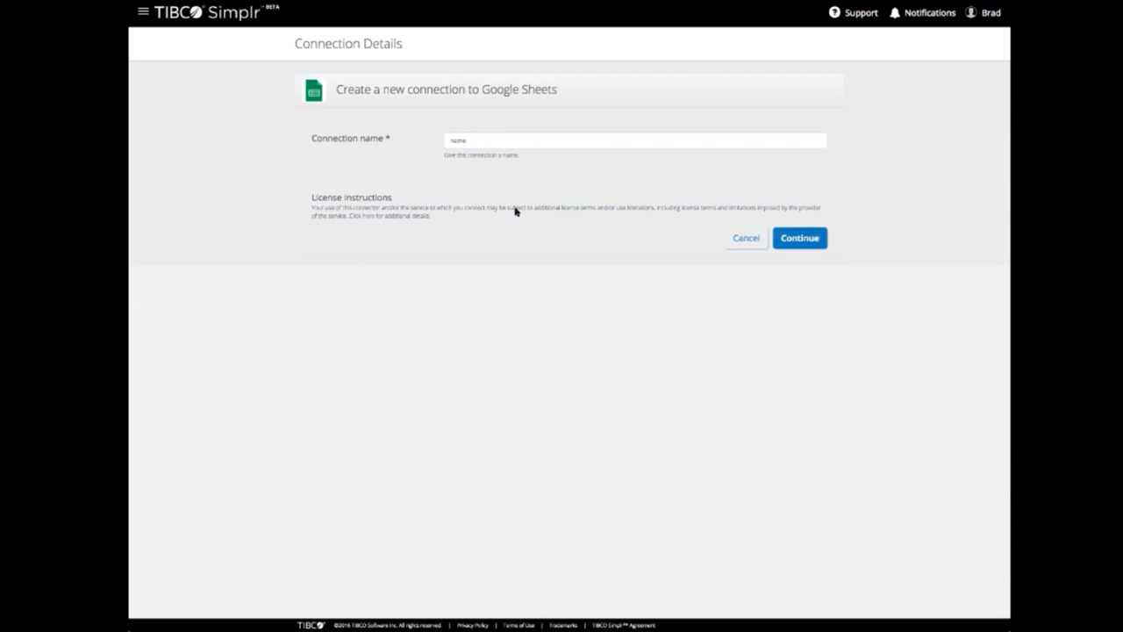
{"action": "left_click", "coordinate": [744, 241]}
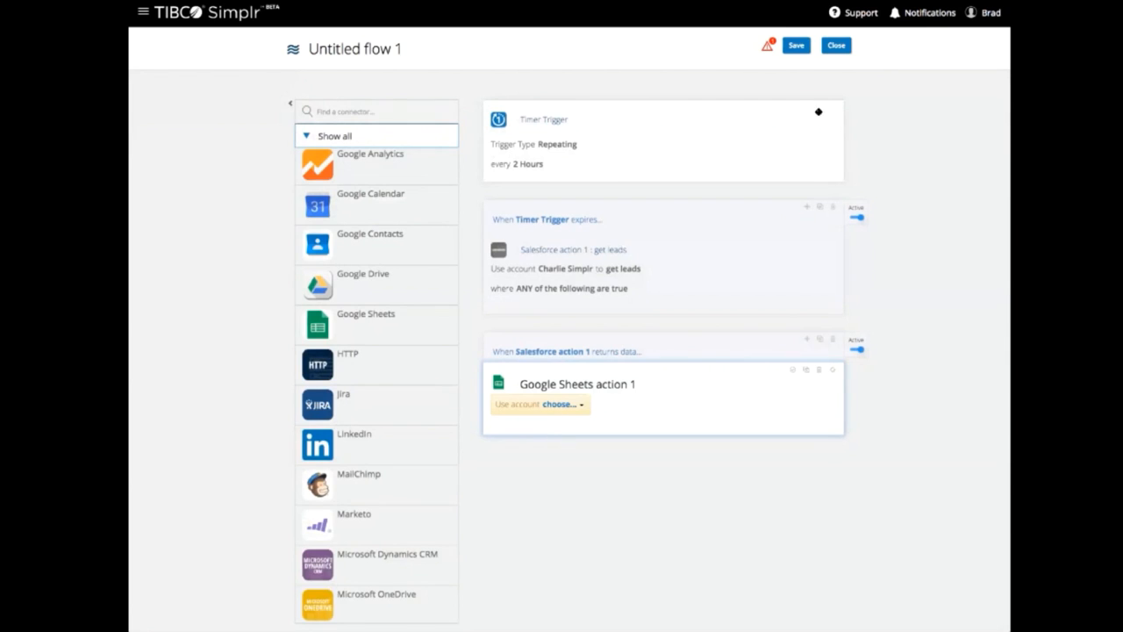
Step: Assign the TIBCO Google account to the Google Sheets action and set its operation to add or update rows
{"action": "left_click", "coordinate": [558, 403]}
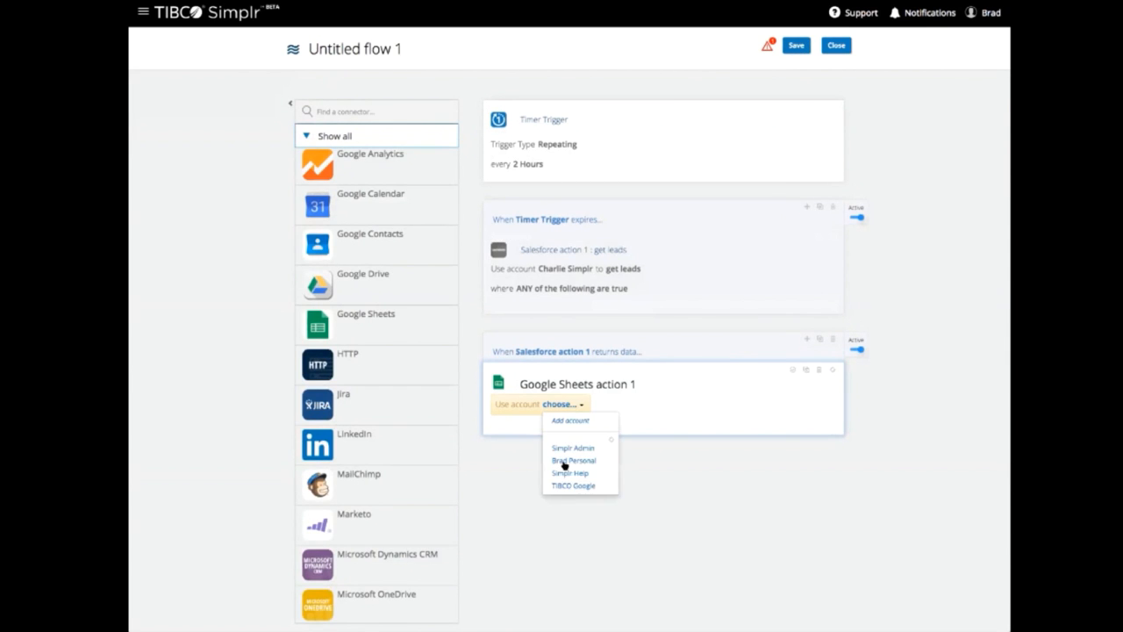
{"action": "left_click", "coordinate": [566, 485]}
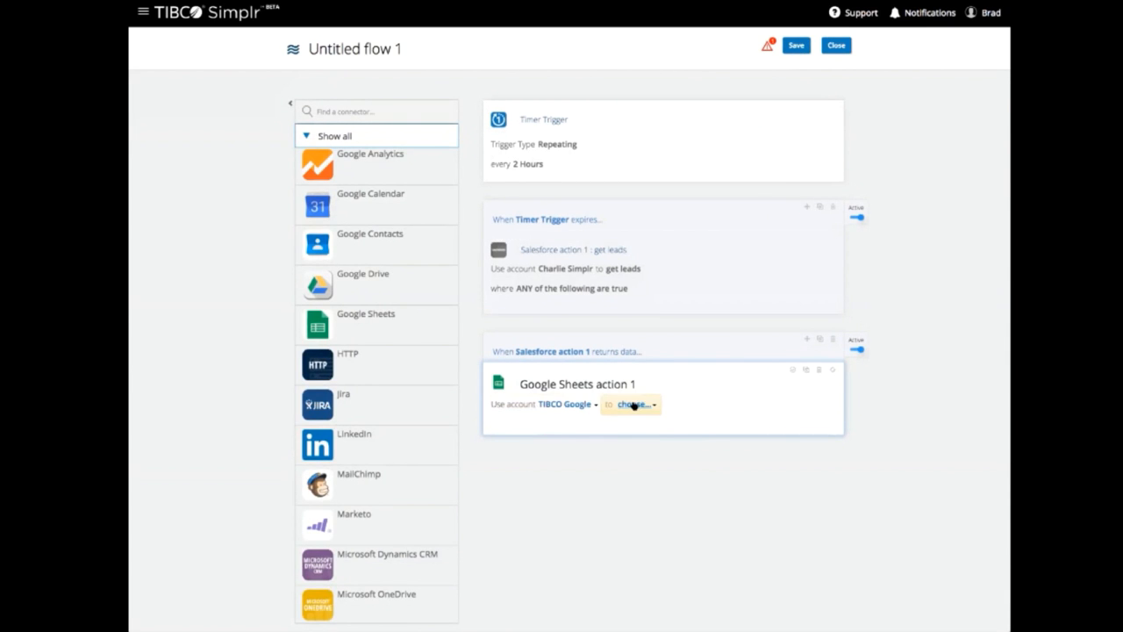
{"action": "left_click", "coordinate": [634, 404]}
{"action": "left_click", "coordinate": [640, 434]}
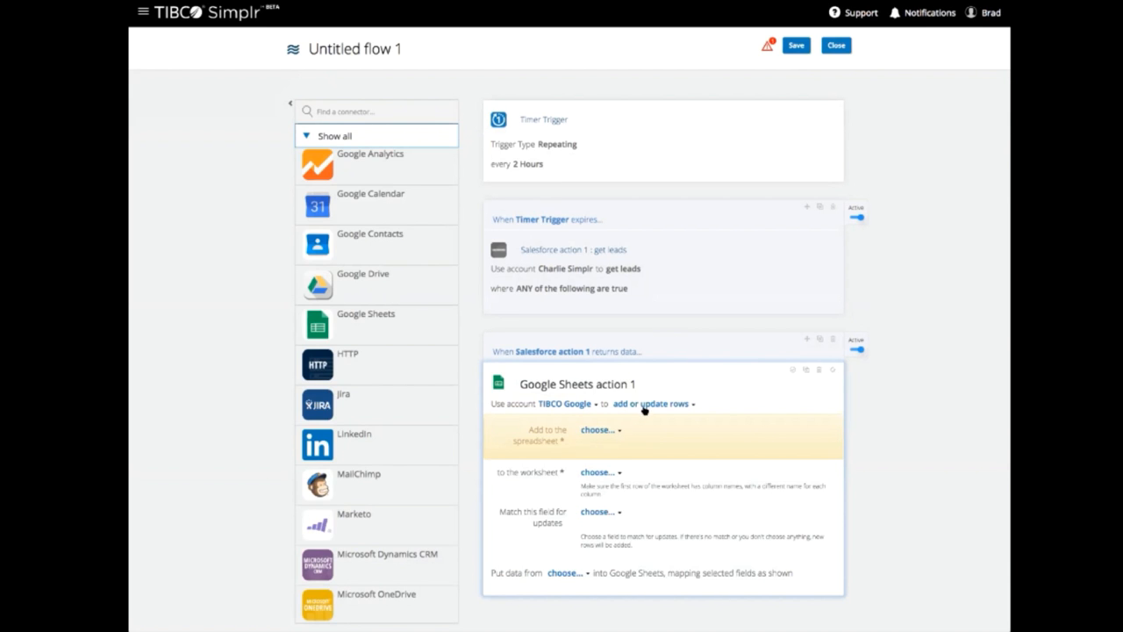
Step: Change the Google Sheets action's operation to create spreadsheet and name the spreadsheet Salesforce
{"action": "left_click", "coordinate": [644, 406]}
{"action": "left_click", "coordinate": [648, 457]}
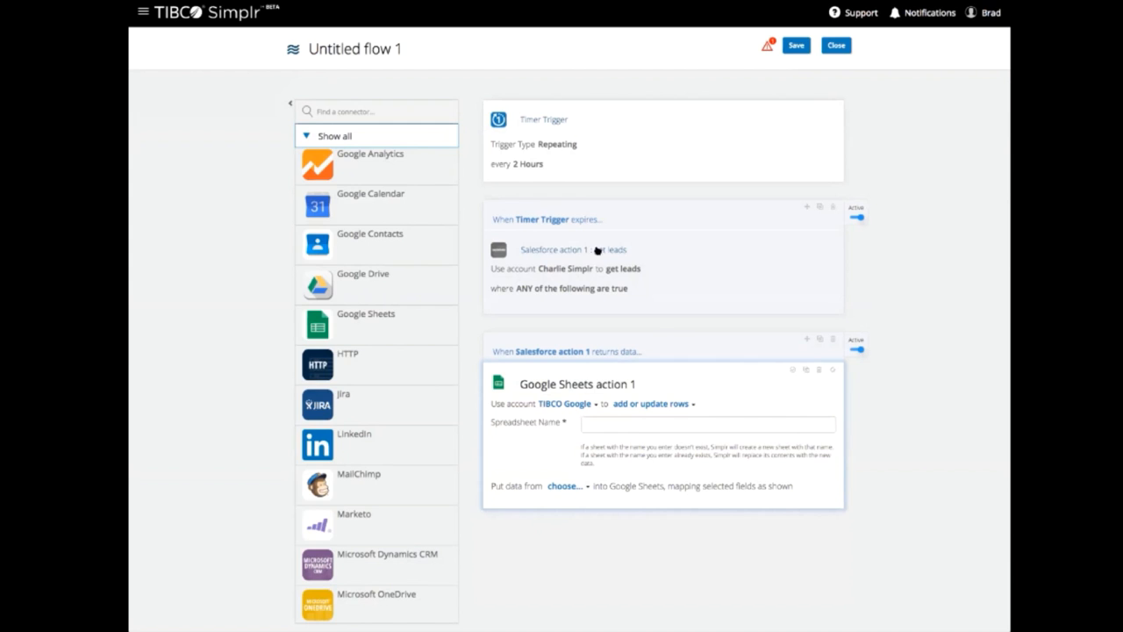
{"action": "left_click", "coordinate": [608, 427]}
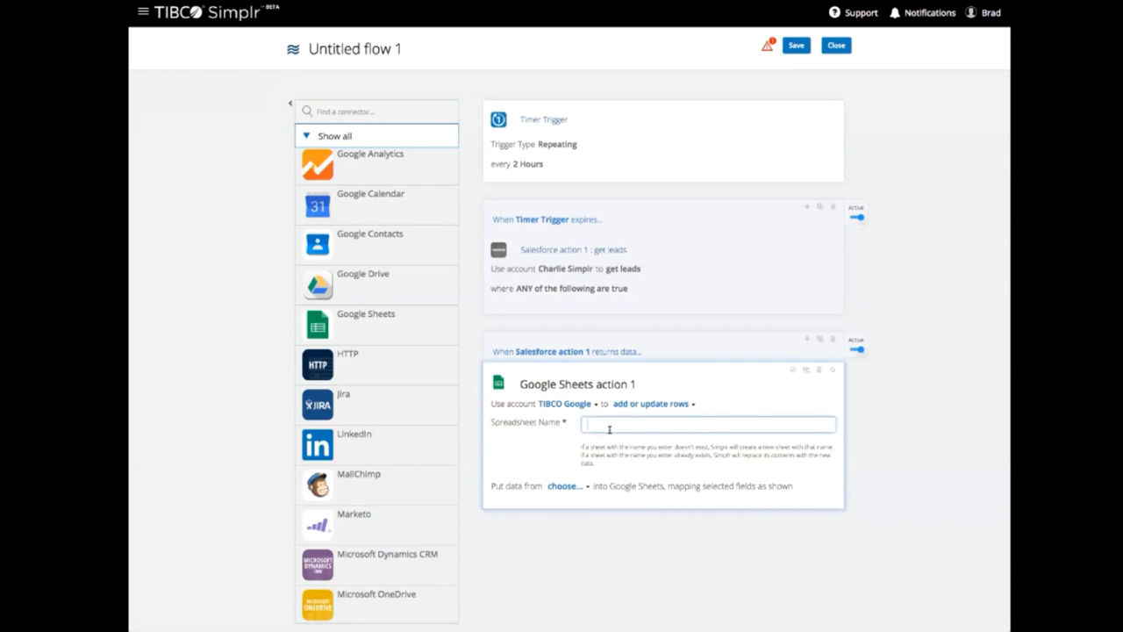
{"action": "type", "text": "Salesforce"}
Step: Try to select Salesforce action 1 as the data source of the create spreadsheet action
{"action": "left_click", "coordinate": [560, 487]}
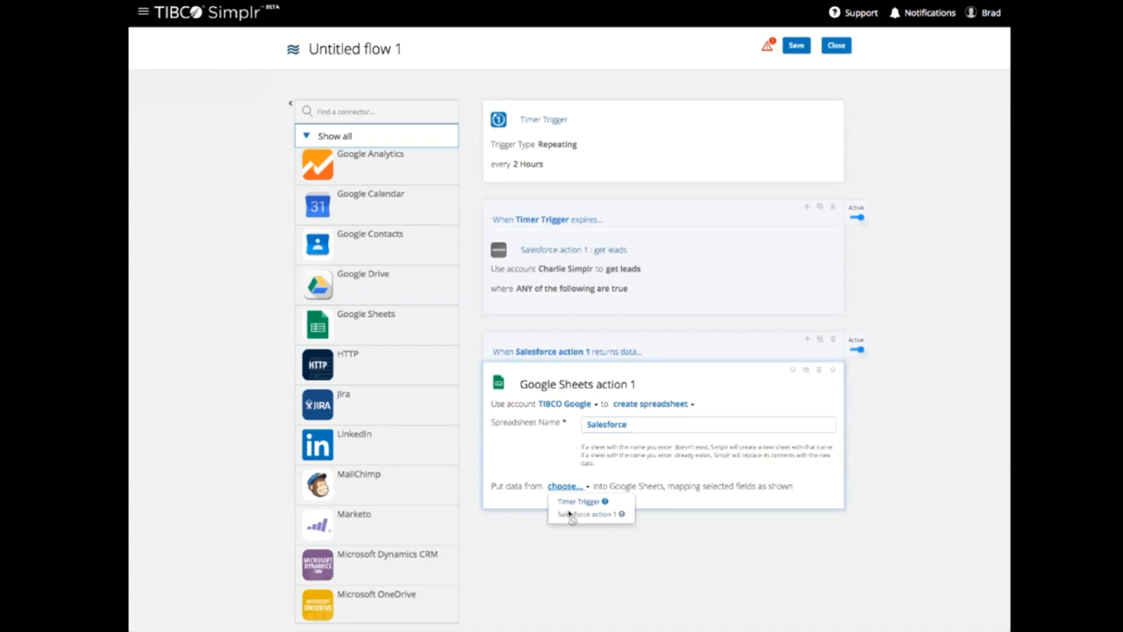
{"action": "left_click", "coordinate": [569, 514]}
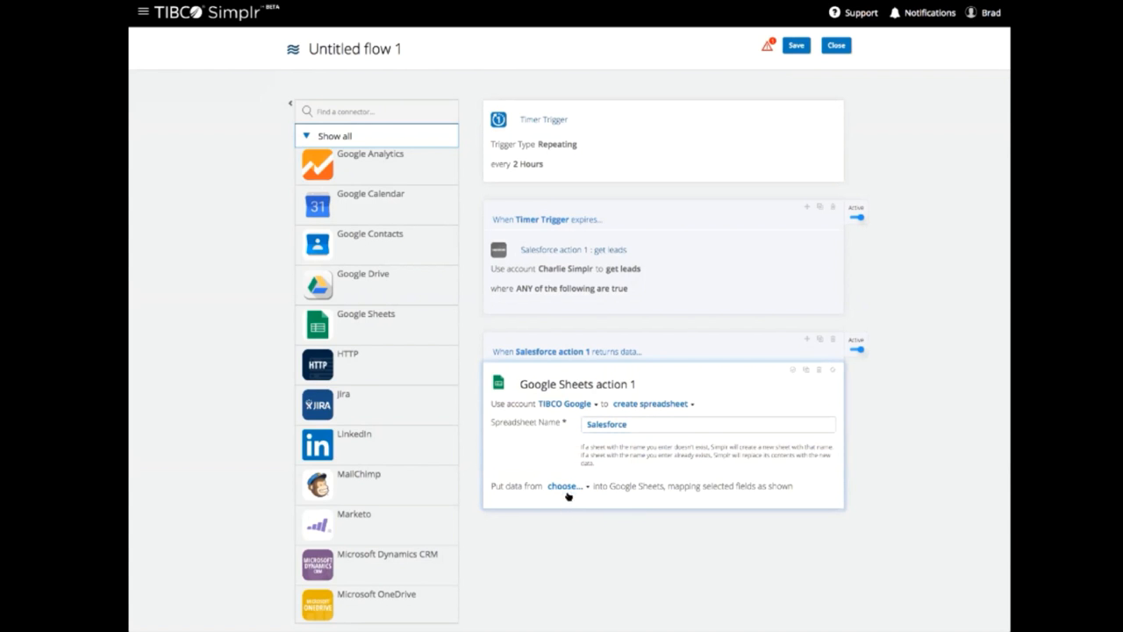
{"action": "left_click", "coordinate": [566, 486]}
{"action": "left_click", "coordinate": [575, 514]}
{"action": "scroll", "coordinate": [612, 474], "scroll_direction": "down", "scroll_amount": 1}
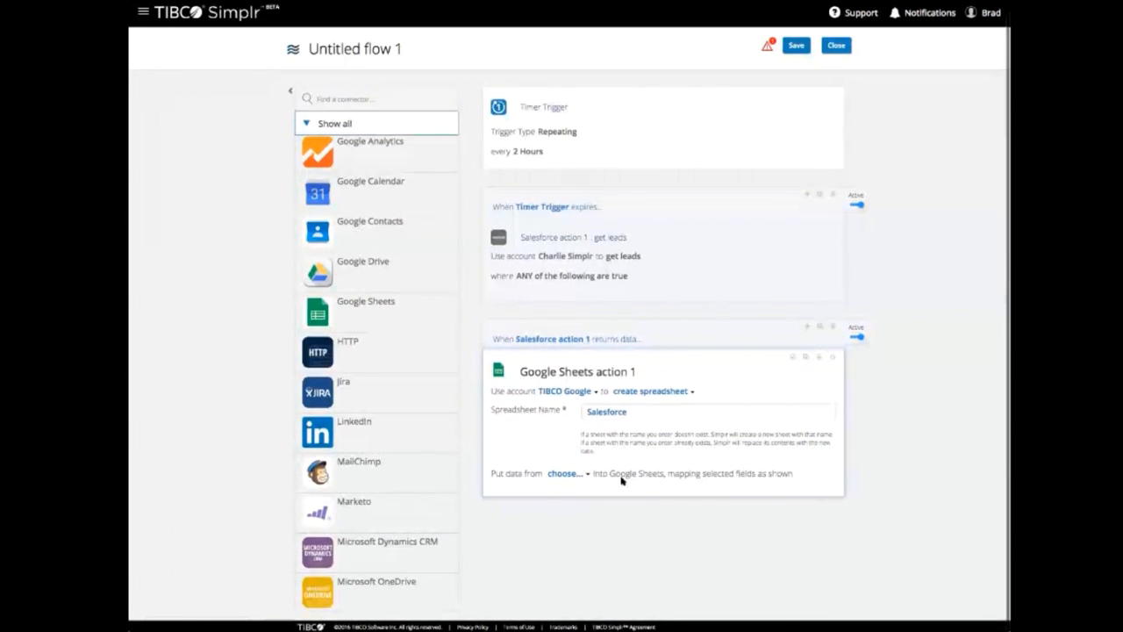
{"action": "left_click", "coordinate": [915, 331]}
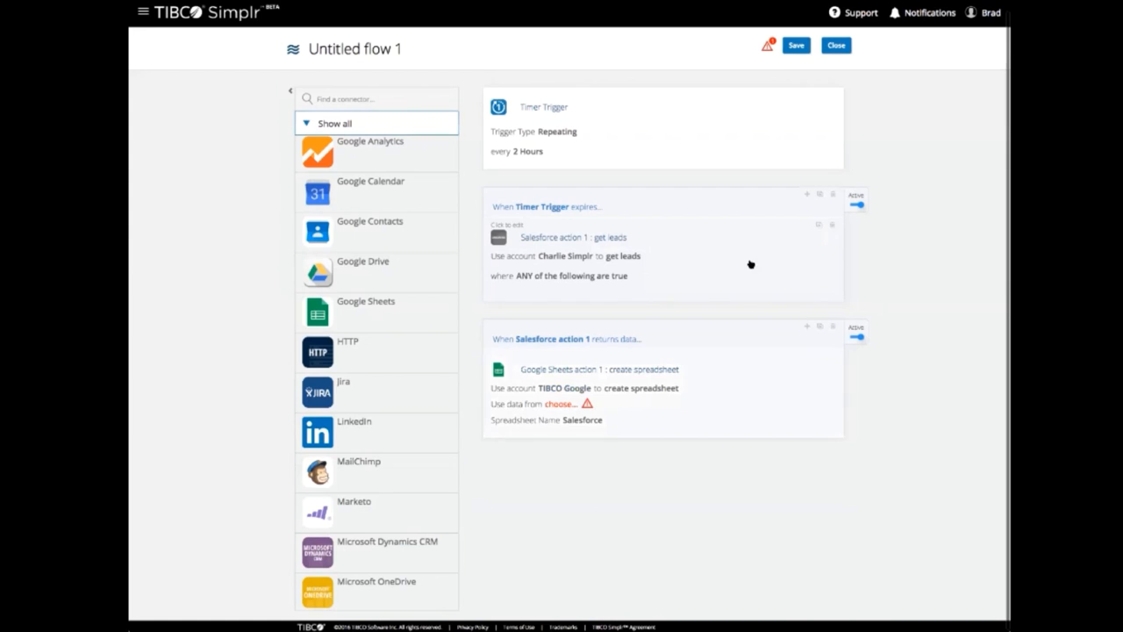
Step: Reopen the Google Sheets action for editing and make it use data from Salesforce action 1
{"action": "left_click", "coordinate": [669, 415]}
{"action": "left_click", "coordinate": [556, 416]}
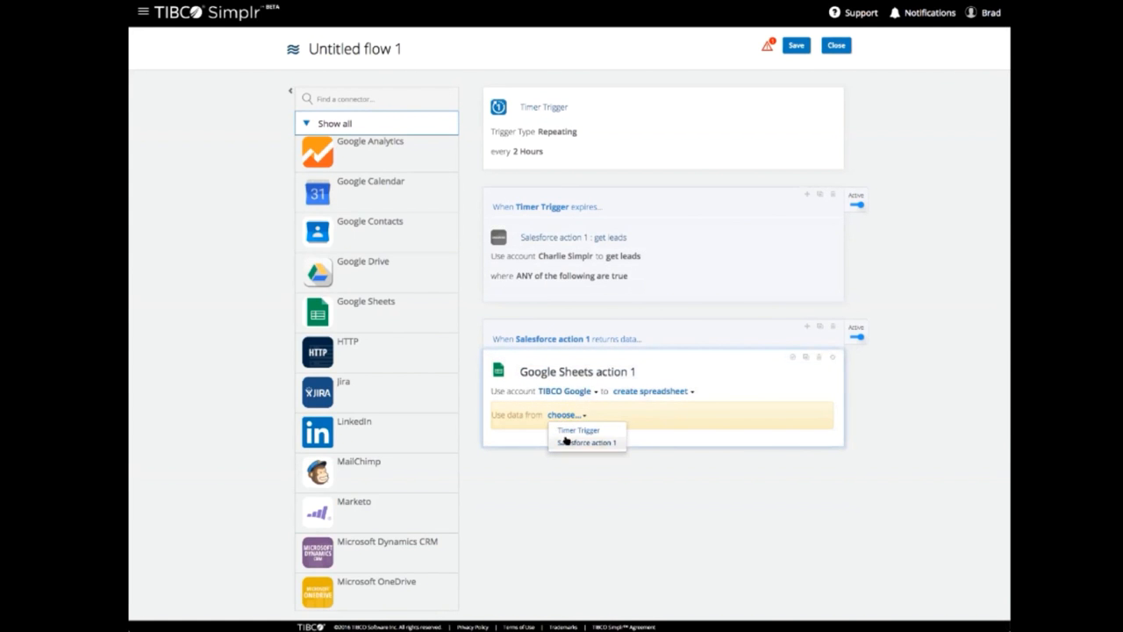
{"action": "left_click", "coordinate": [566, 441]}
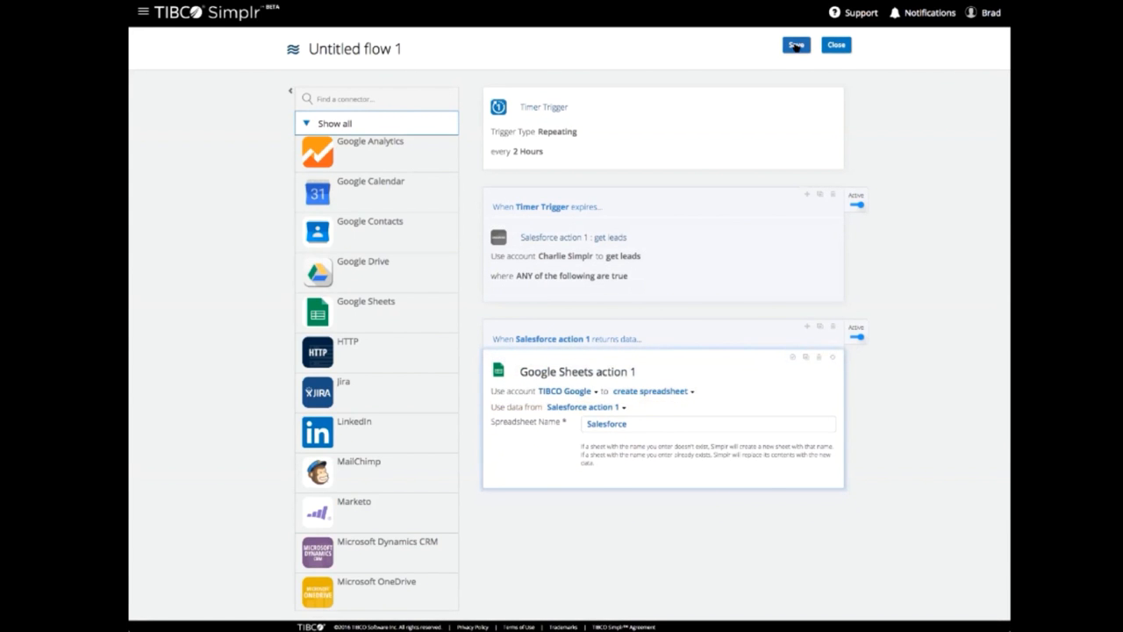
Step: Rename the flow to Salesforce Demo and save it
{"action": "left_click_drag", "start_coordinate": [619, 64], "coordinate": [597, 57]}
{"action": "triple_click", "coordinate": [531, 54]}
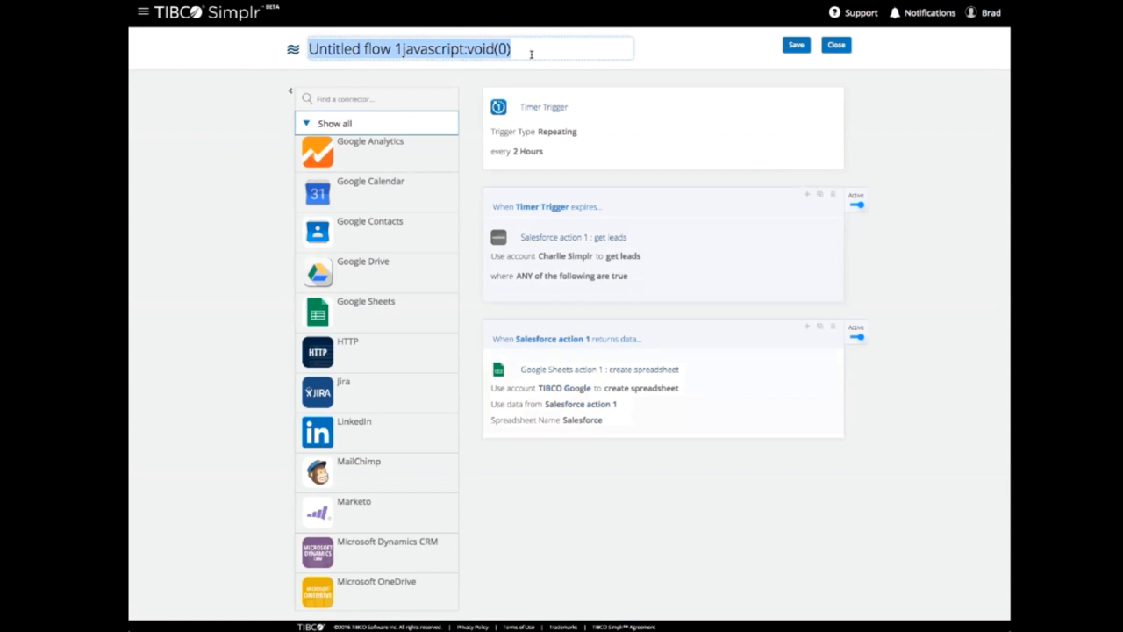
{"action": "type", "text": "ds"}
{"action": "type", "text": "Saleforce"}
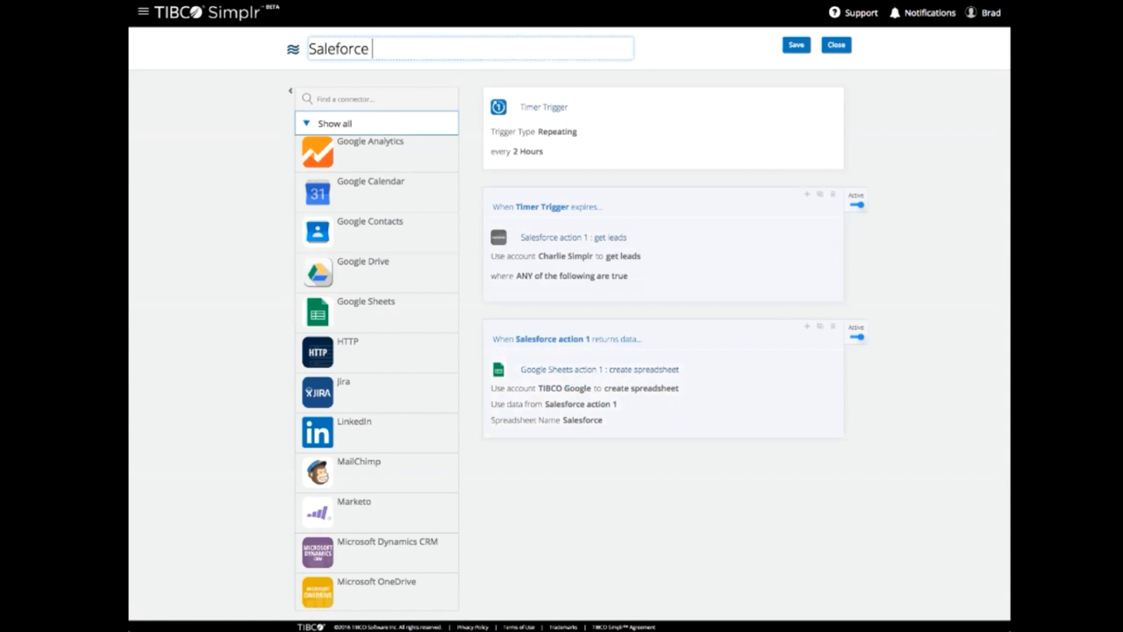
{"action": "type", "text": " Dmo"}
{"action": "left_click", "coordinate": [377, 50]}
{"action": "type", "text": "emo"}
{"action": "left_click", "coordinate": [336, 50]}
{"action": "type", "text": "s"}
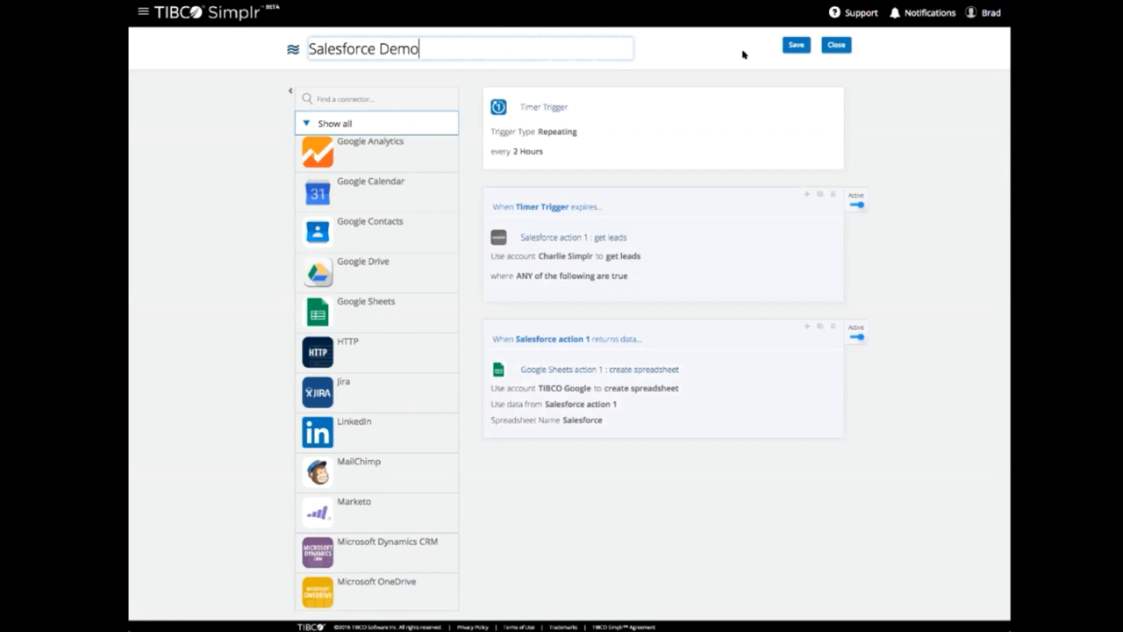
{"action": "left_click", "coordinate": [787, 47]}
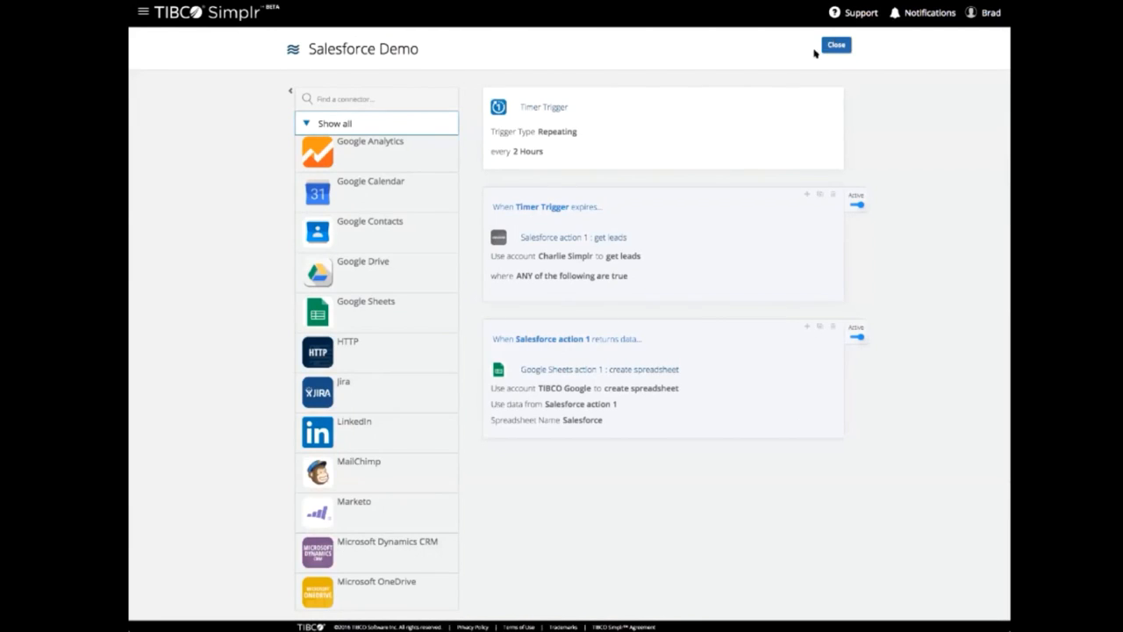
Step: Close the flow editor and open the main navigation from the flow's overview page
{"action": "left_click", "coordinate": [841, 49]}
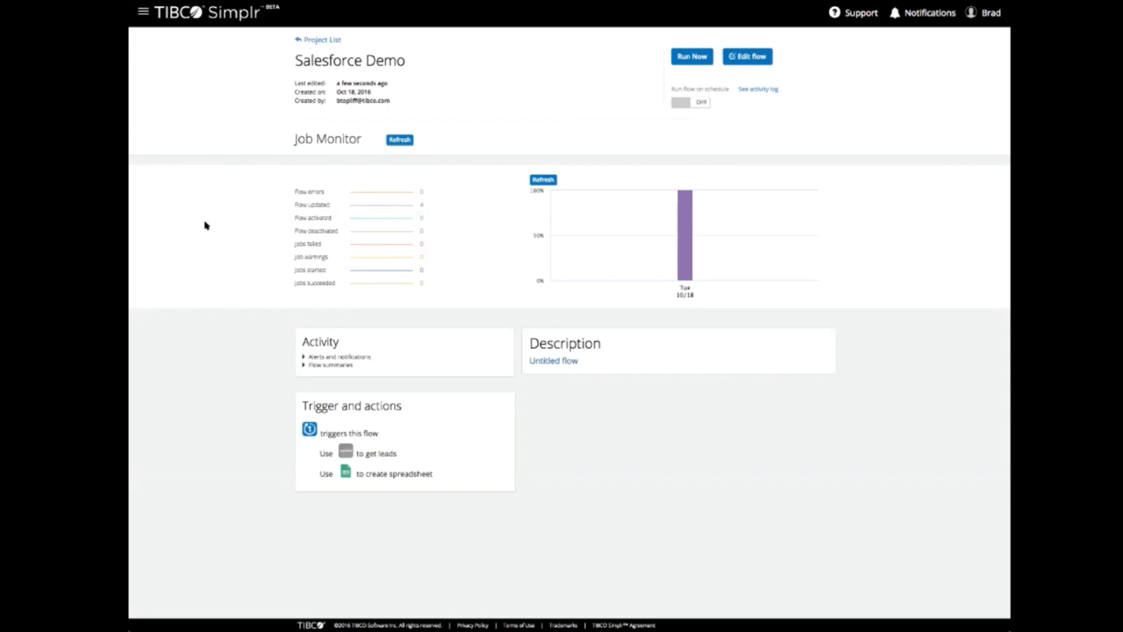
{"action": "left_click", "coordinate": [142, 12]}
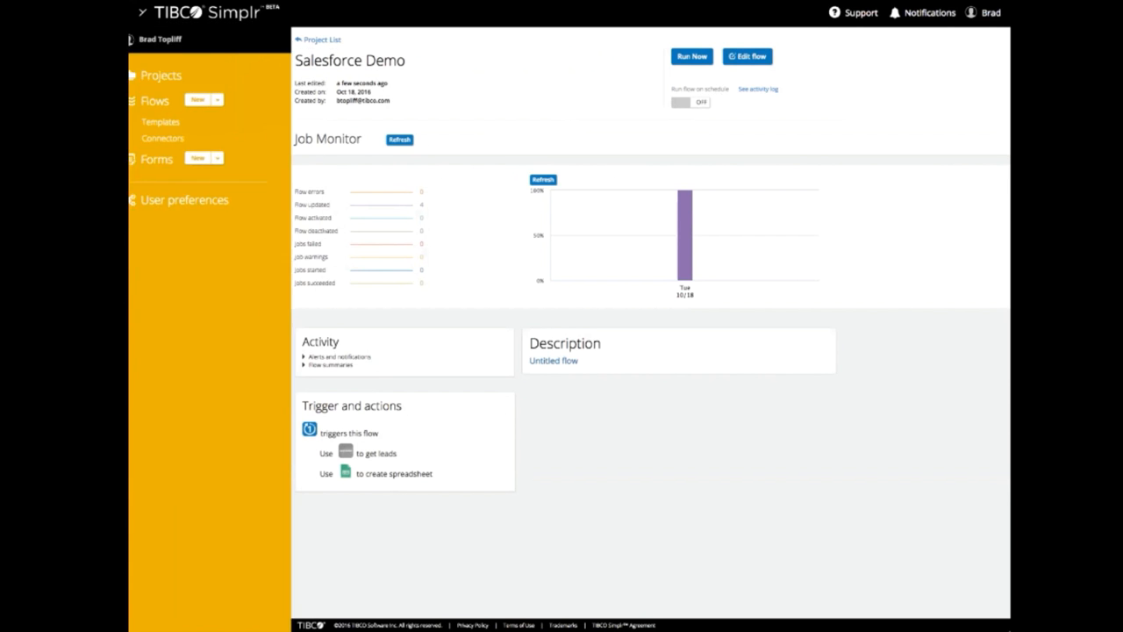